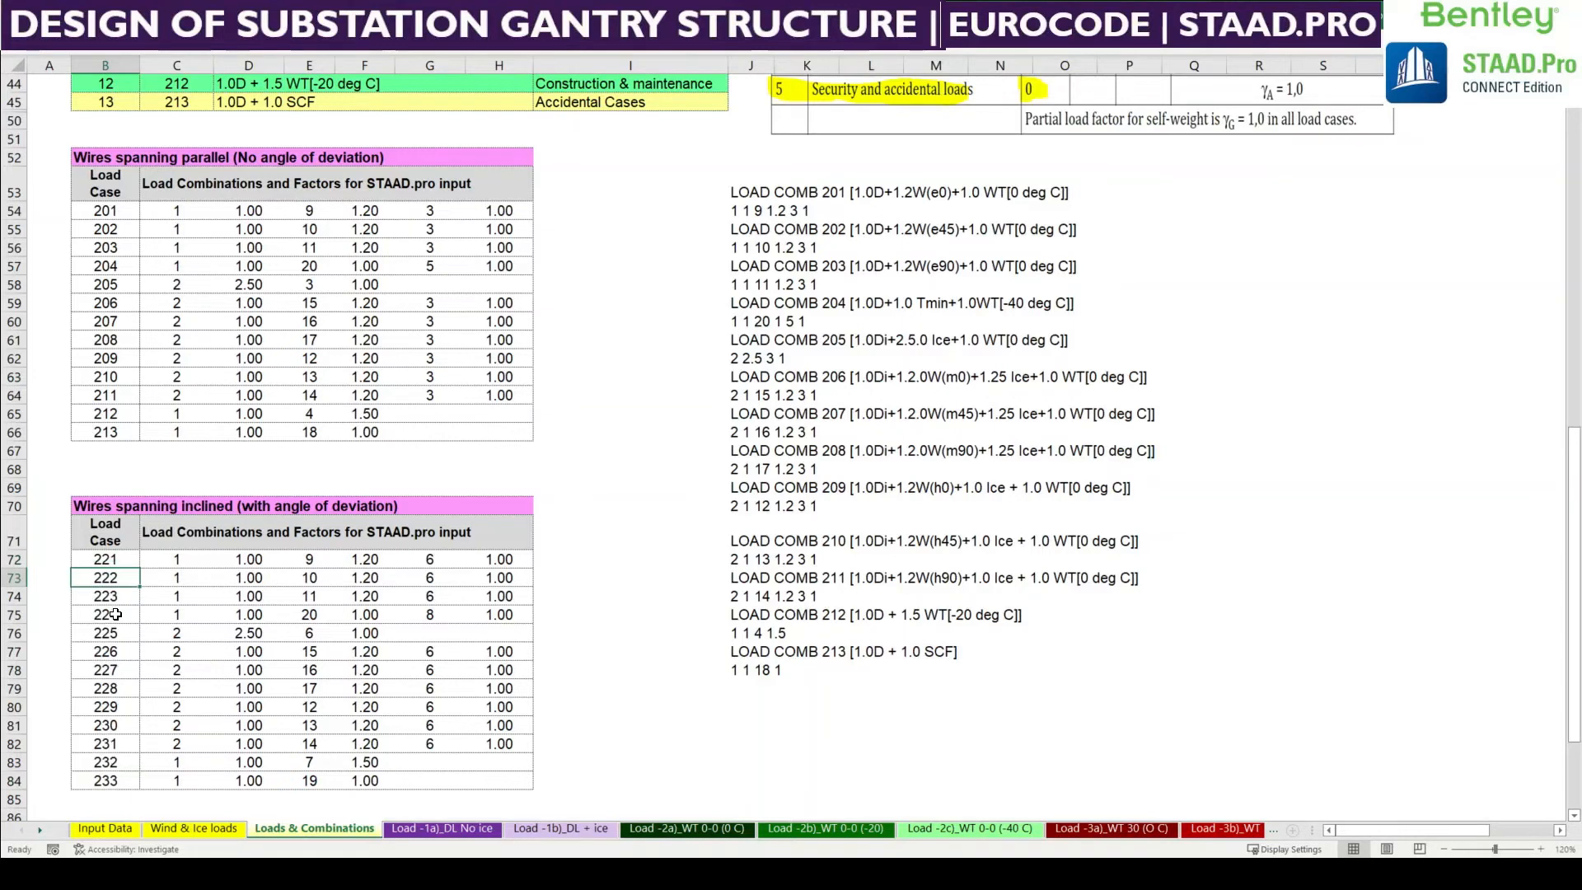
Review the parallel and inclined wire load combination tables against the LOAD COMB 201 to 233 input text
key("Down")
key("Down")
key("Down")
key("Down")
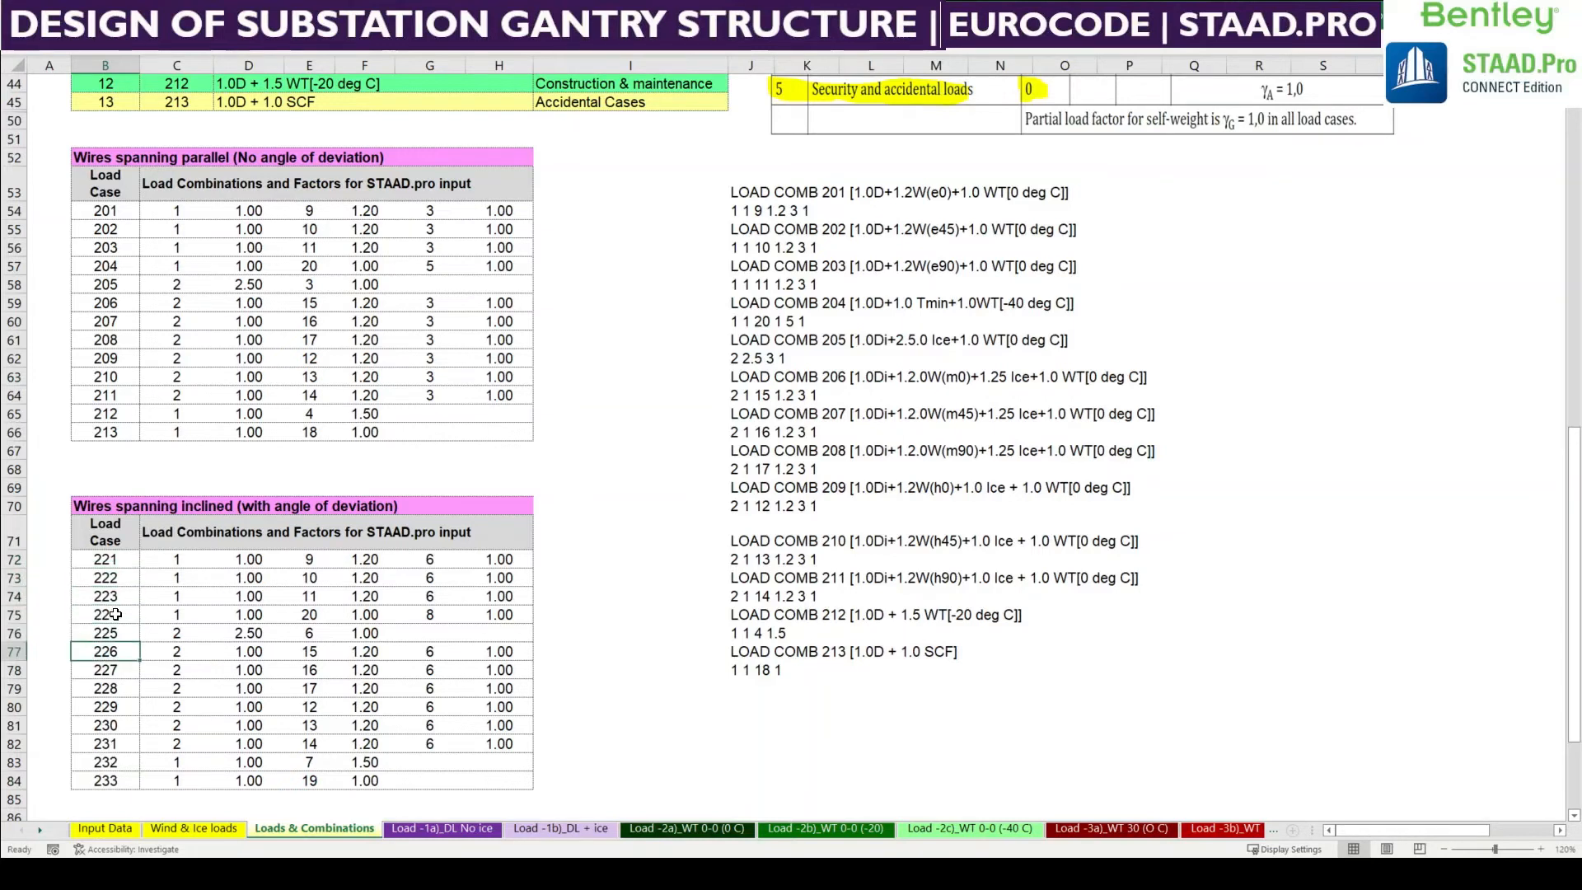
left_click(1000, 486)
left_click_drag(773, 173, 1006, 666)
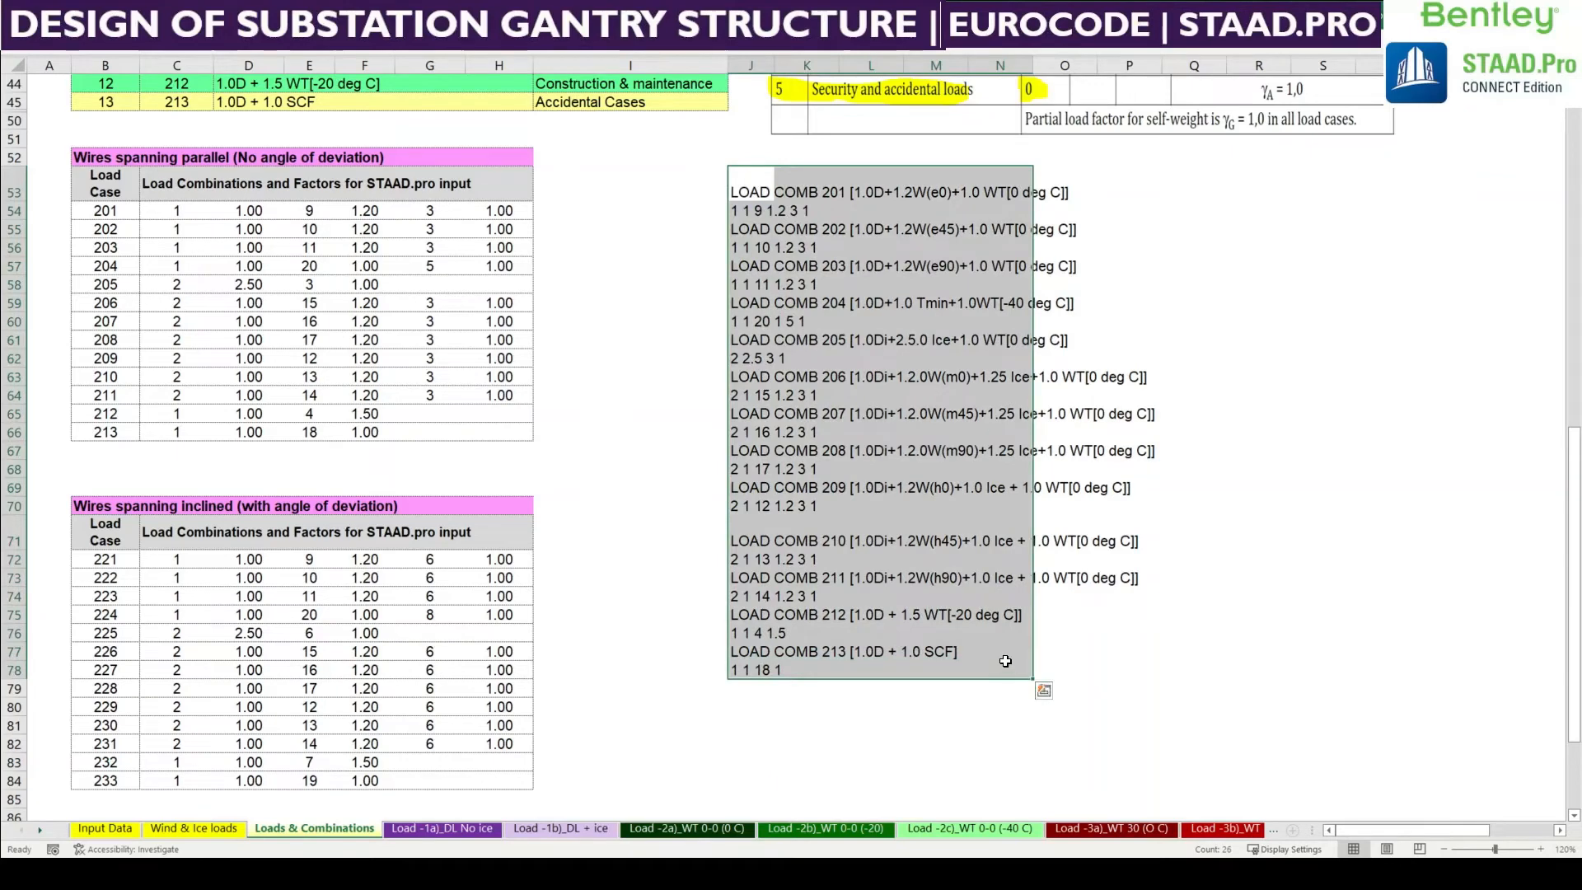
left_click(289, 228)
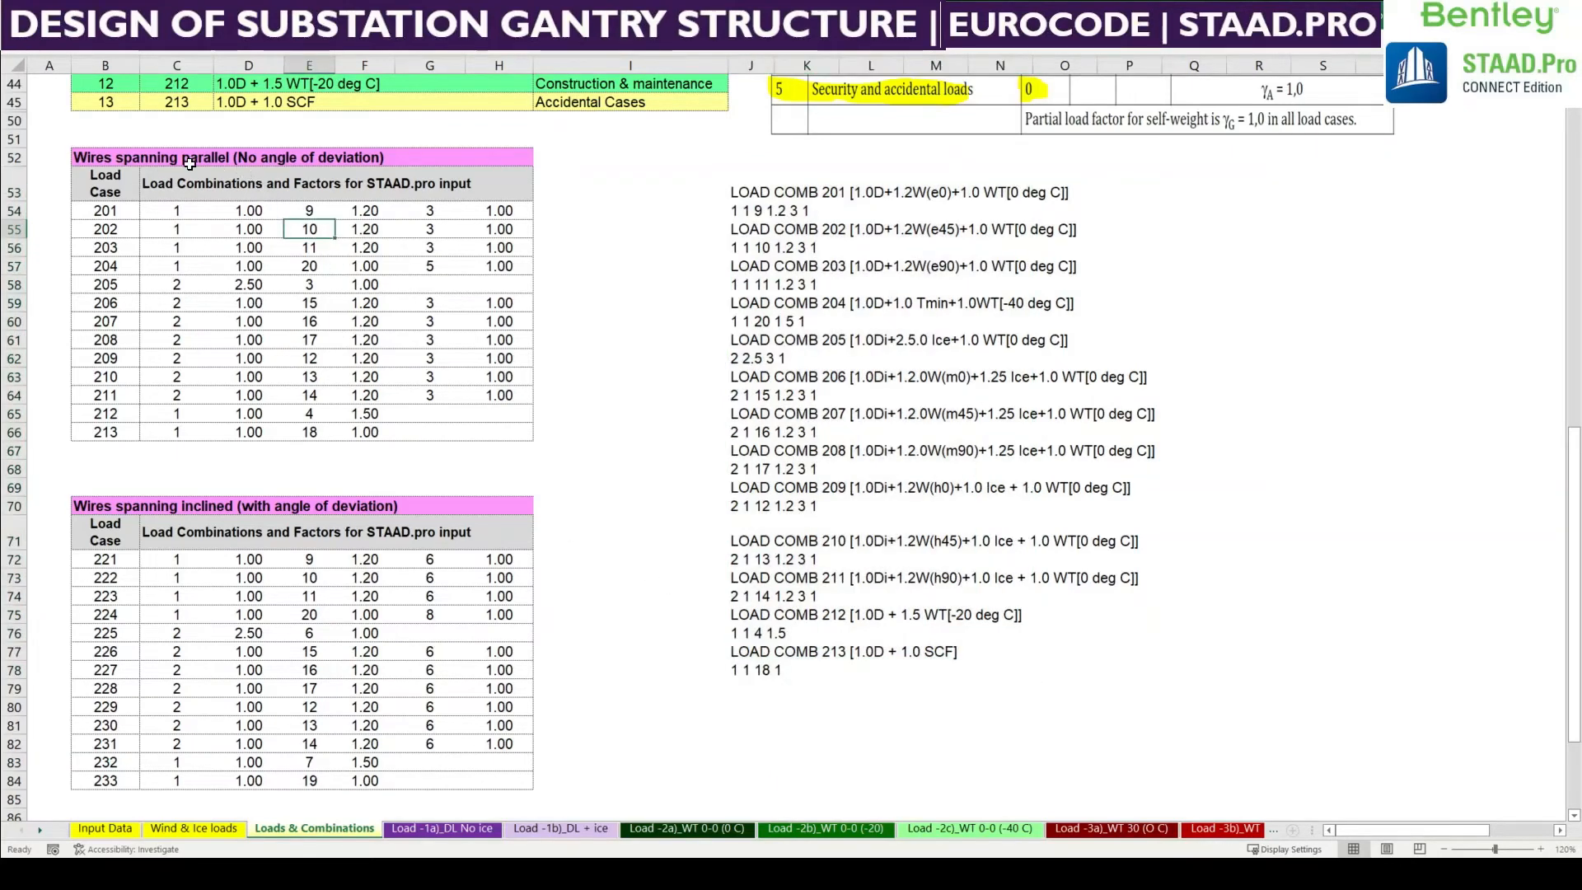
left_click_drag(123, 156, 475, 434)
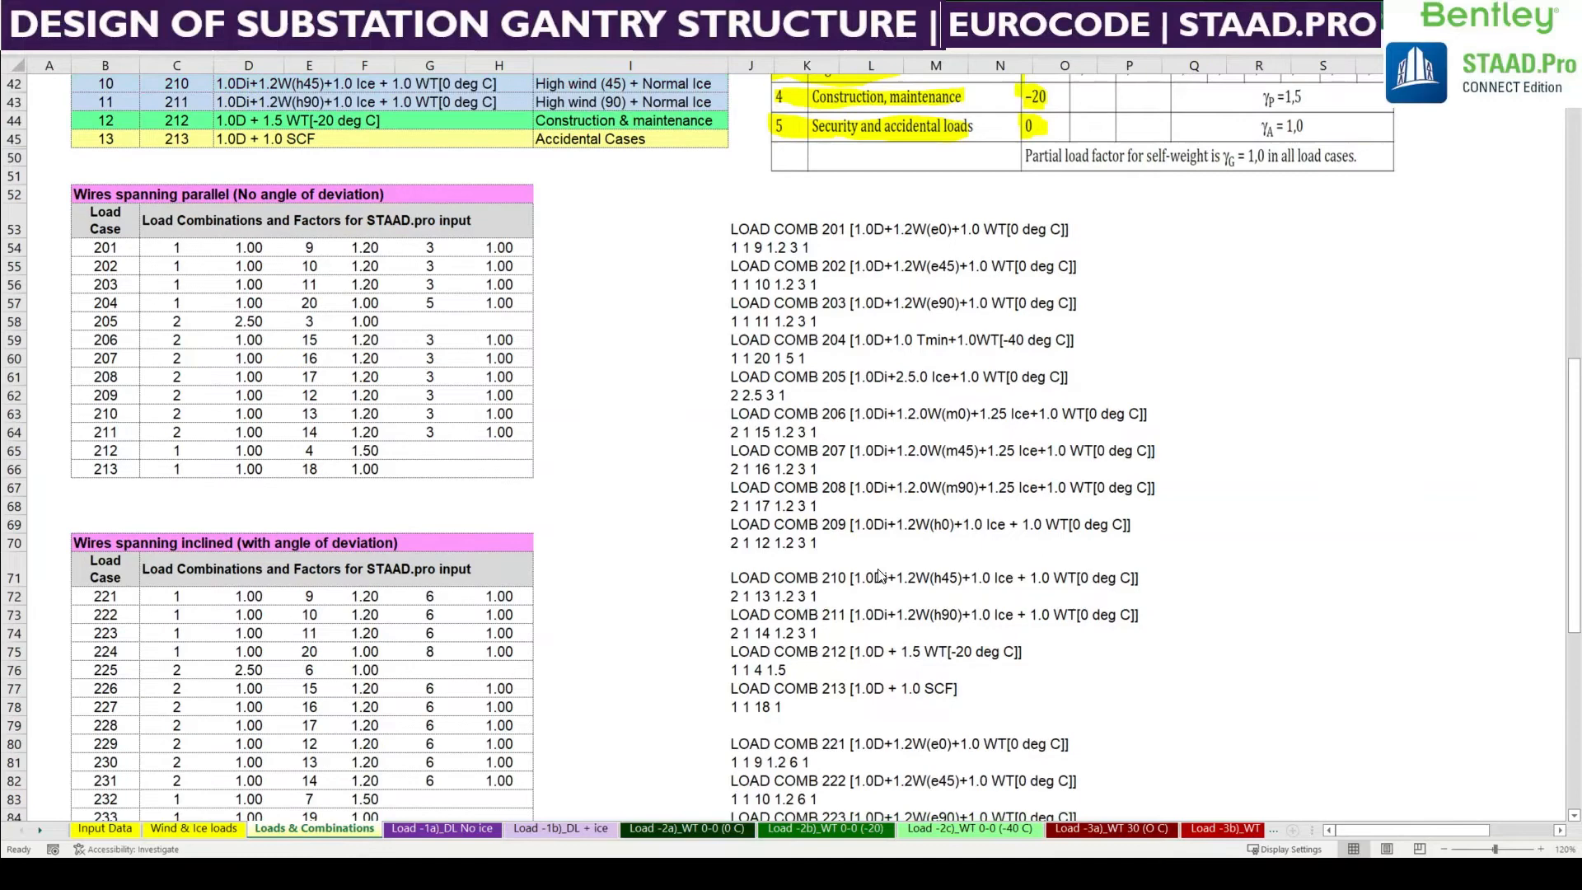
left_click(751, 247)
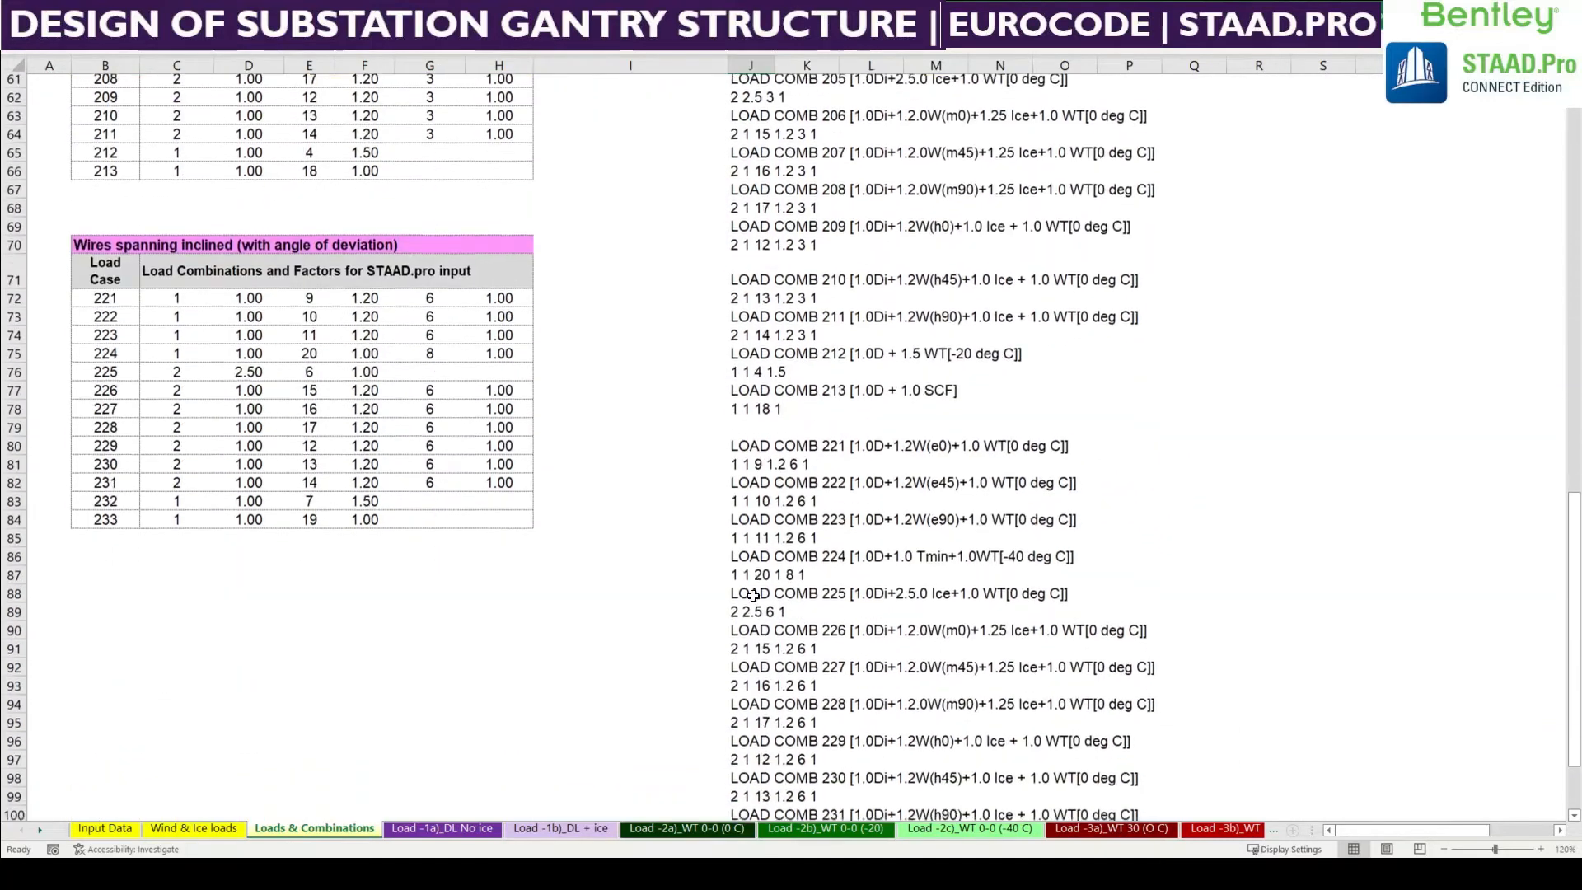
scroll(753, 594, "down", 5)
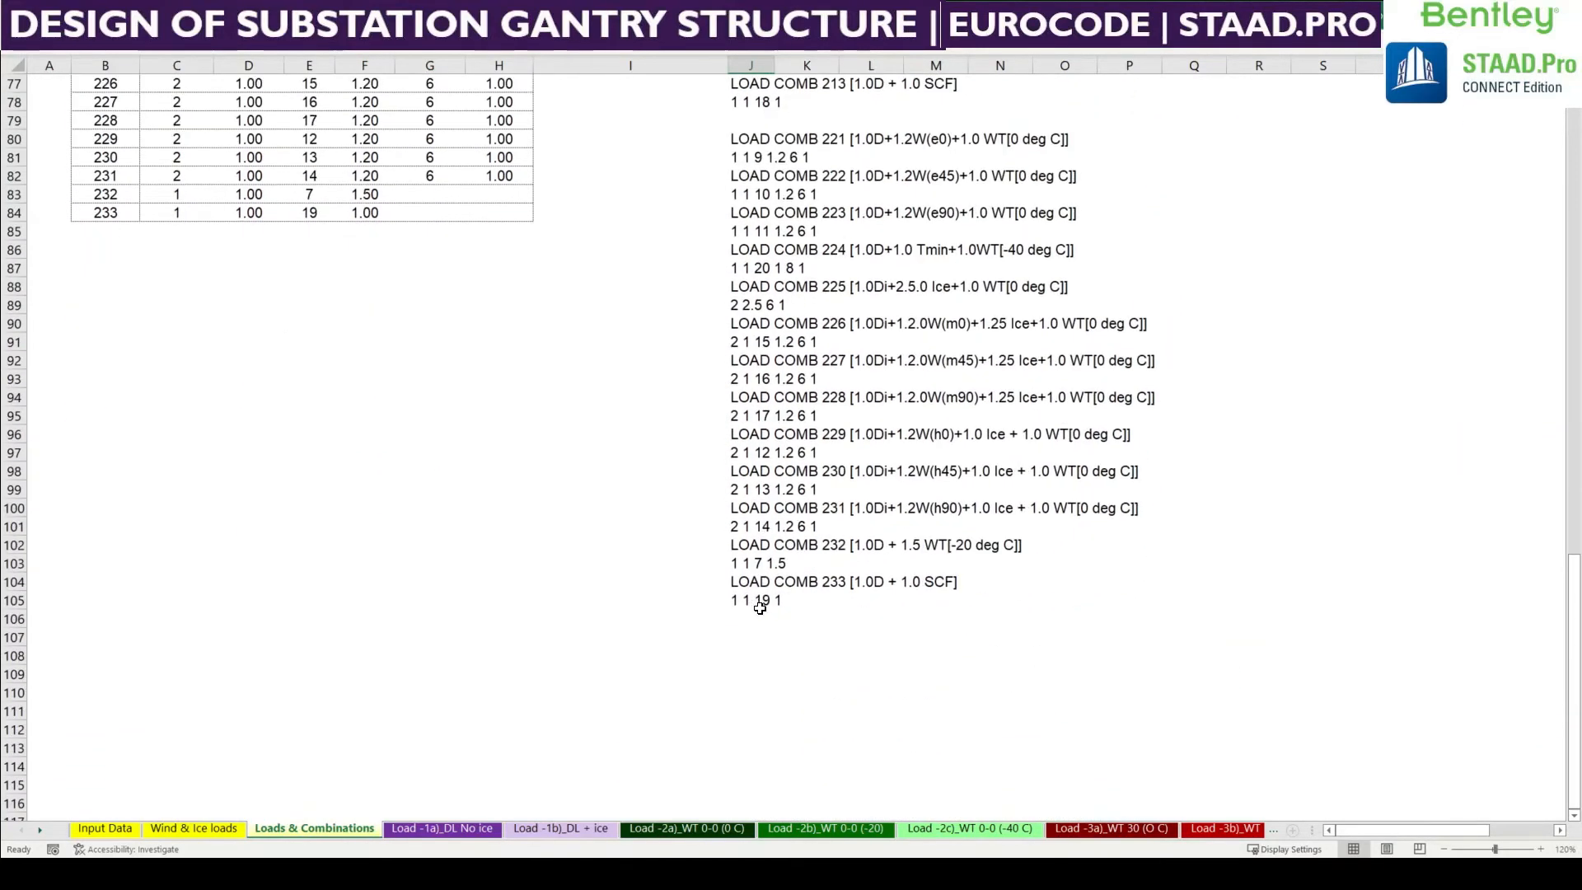
scroll(758, 604, "up", 2)
scroll(759, 607, "up", 3)
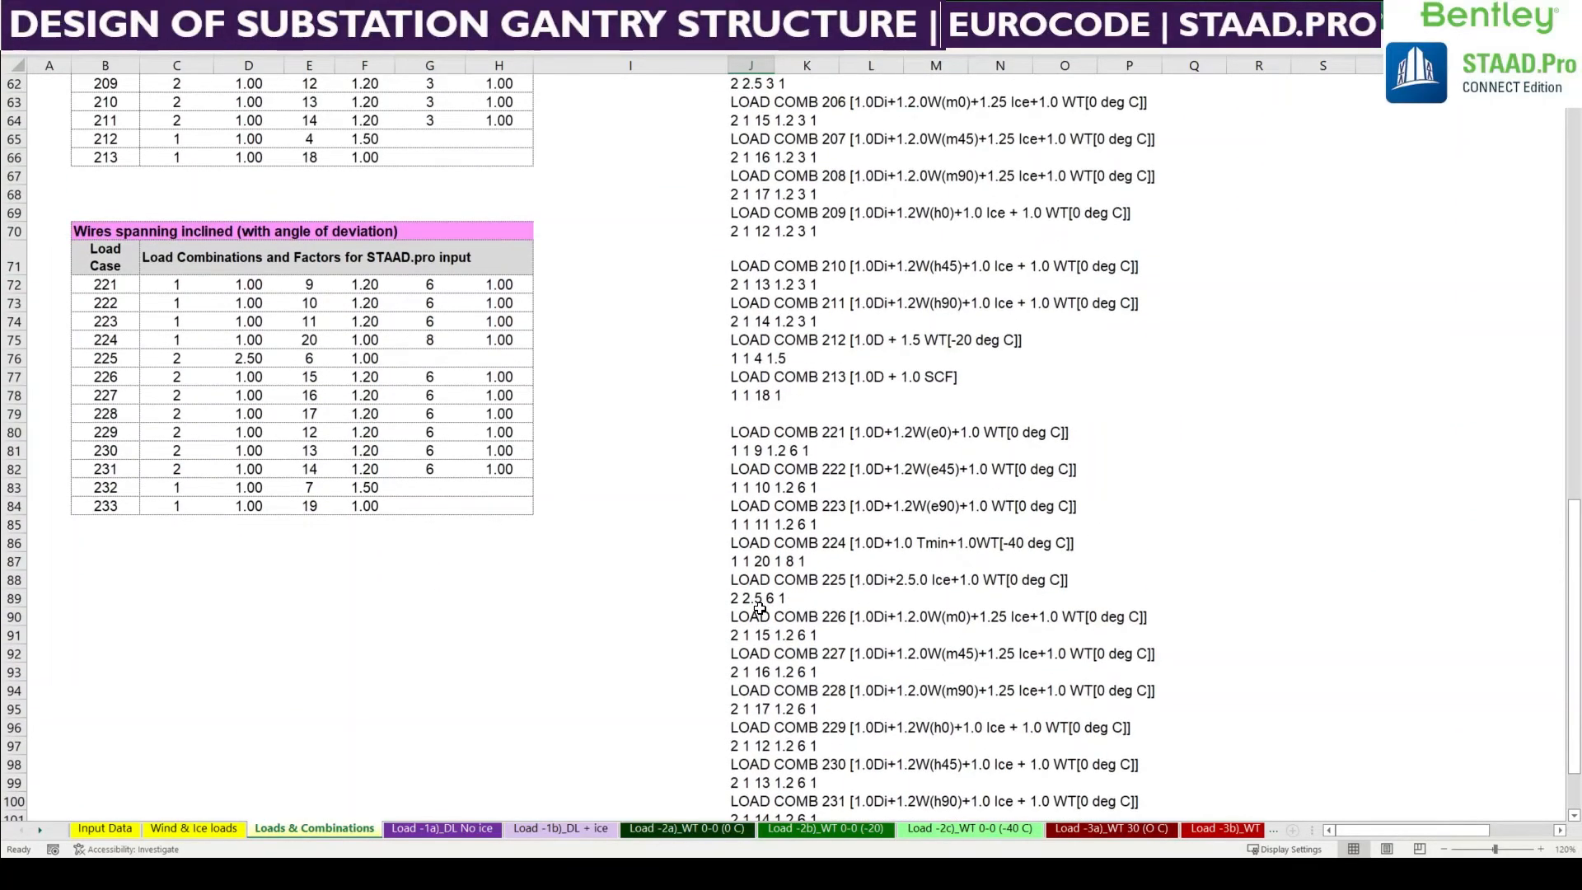
scroll(759, 608, "up", 2)
scroll(681, 604, "up", 1)
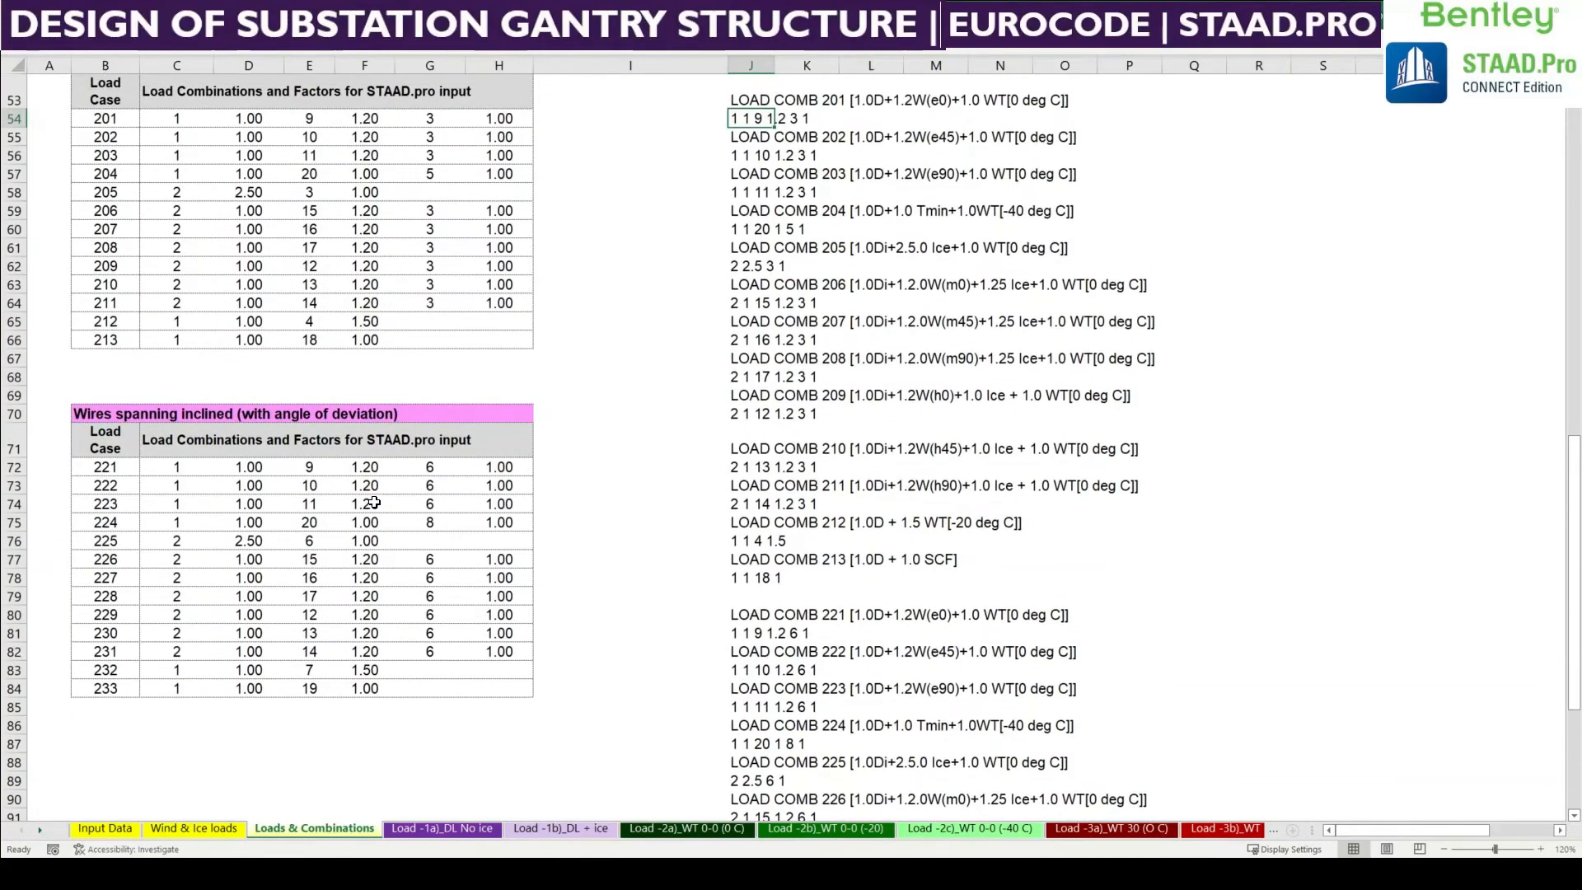
left_click(221, 437)
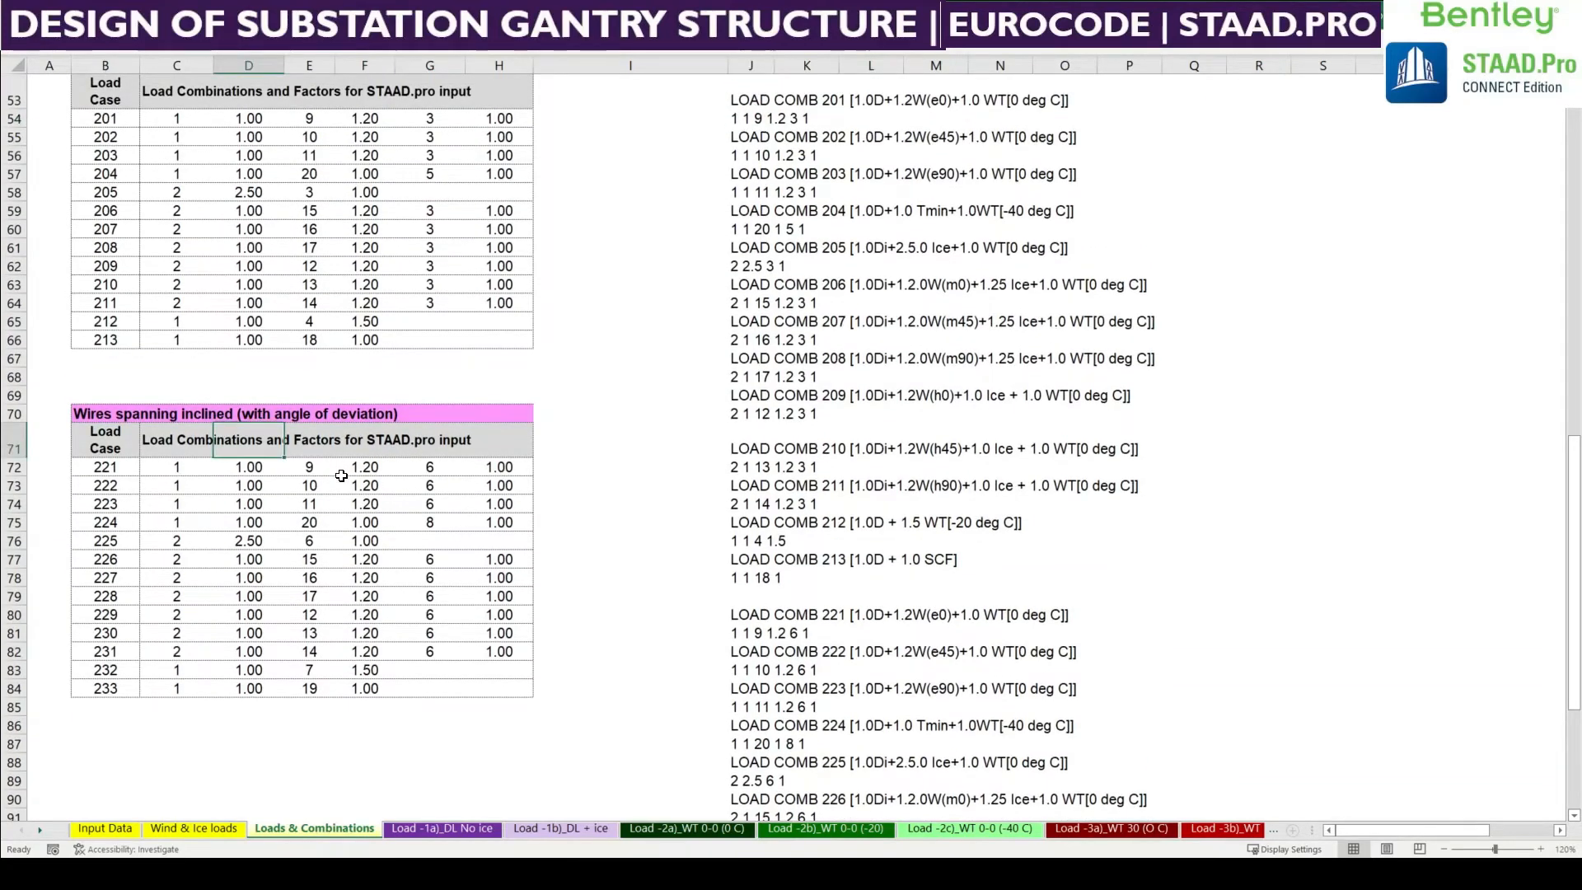
left_click(396, 490)
scroll(609, 528, "up", 1)
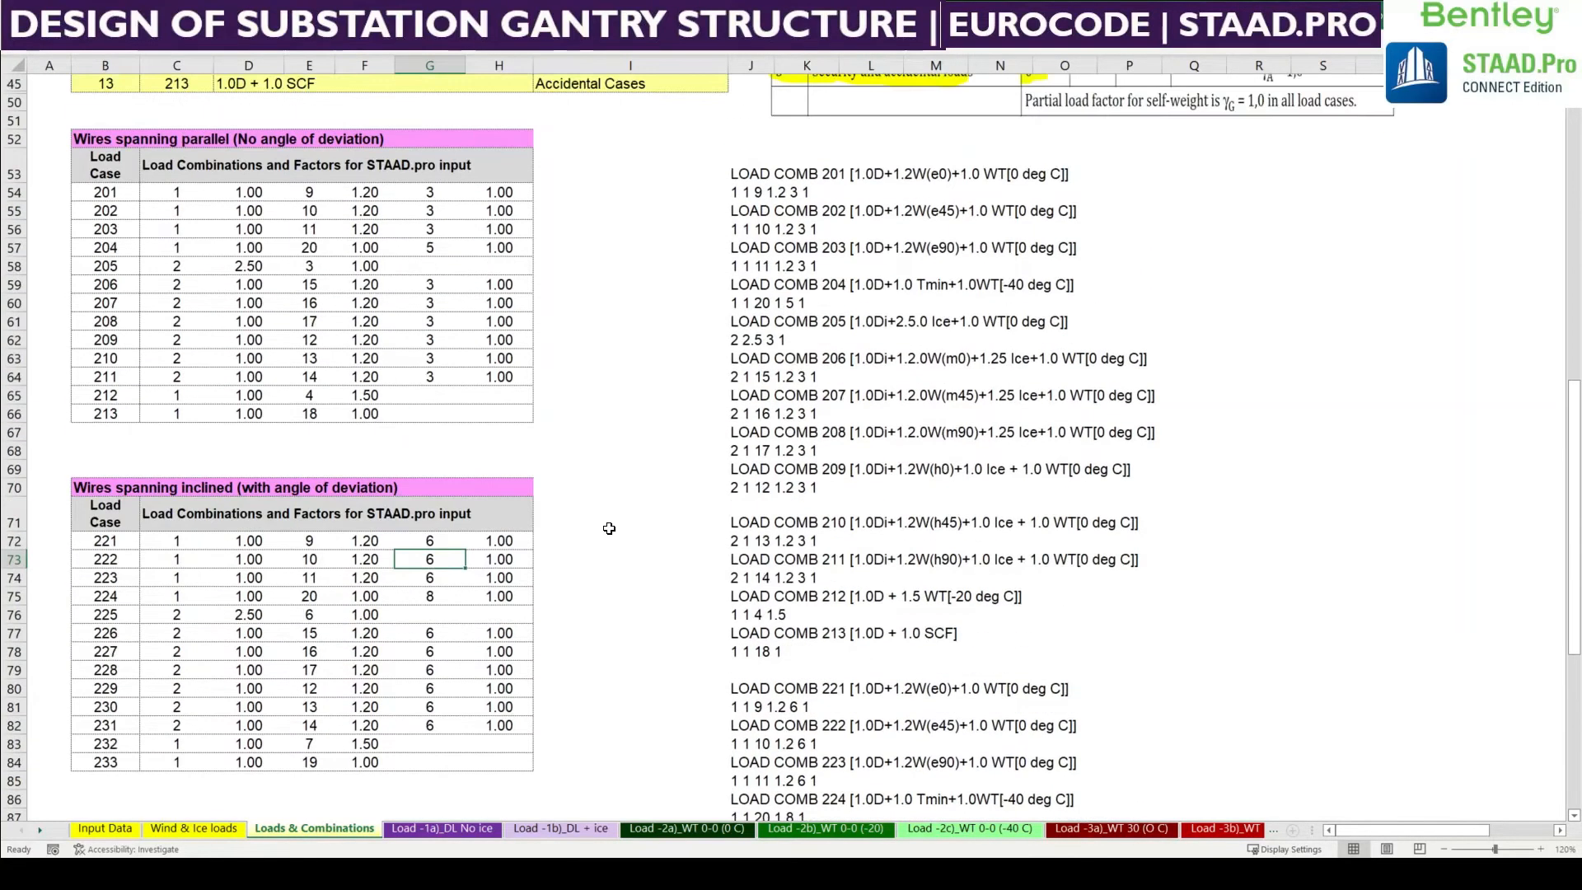
Shade the LOAD COMB 201 to 213 text block, J53:P78, with a light red fill
left_click(830, 535)
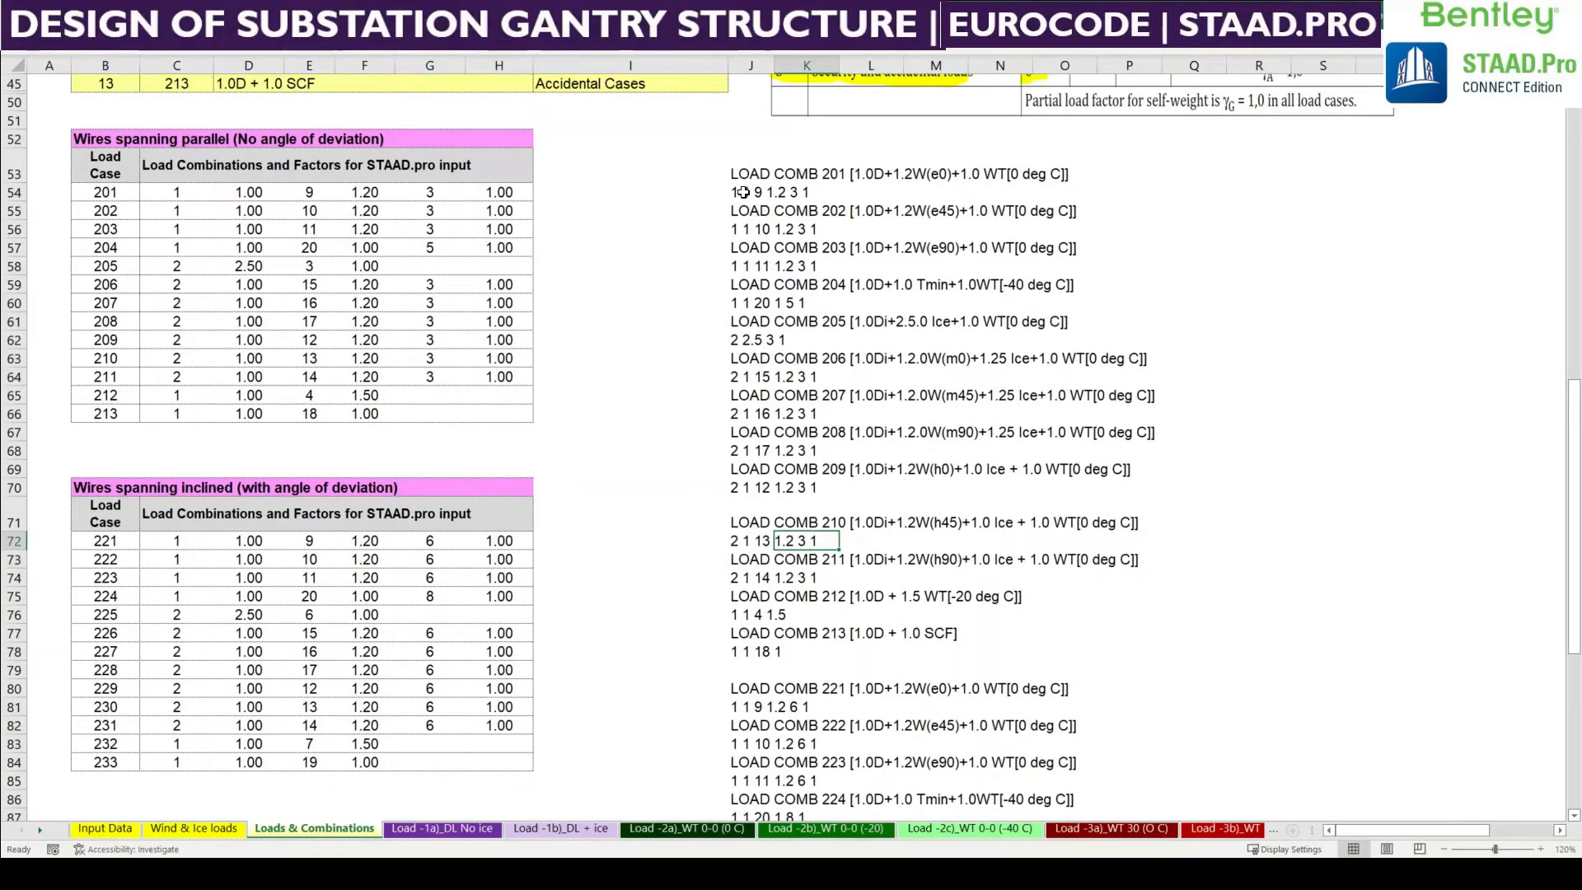
left_click_drag(742, 169, 1130, 650)
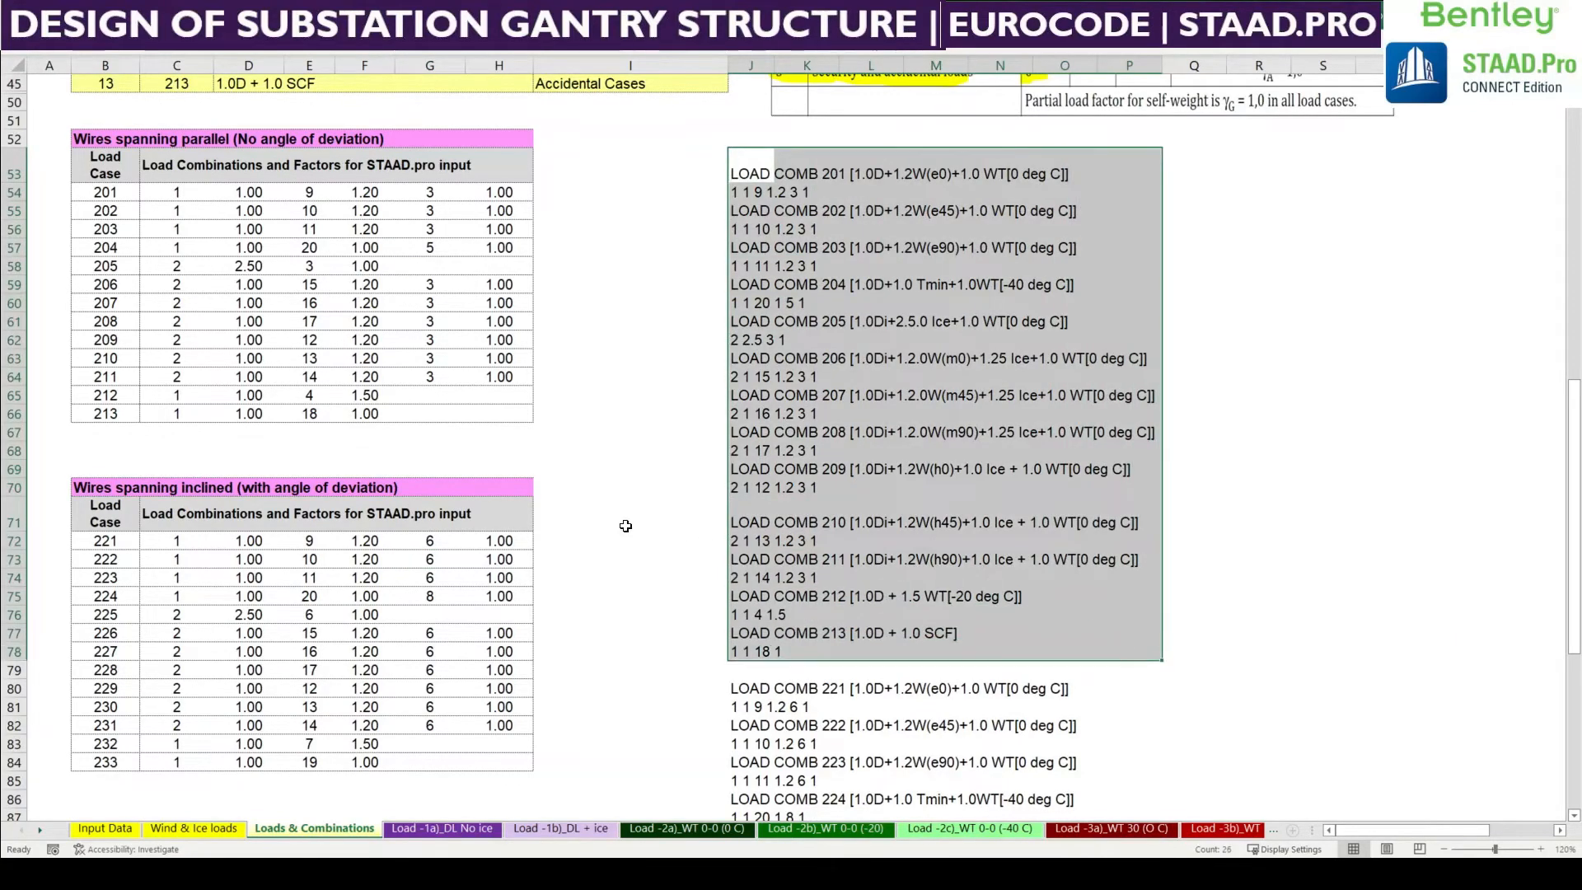
left_click(66, 37)
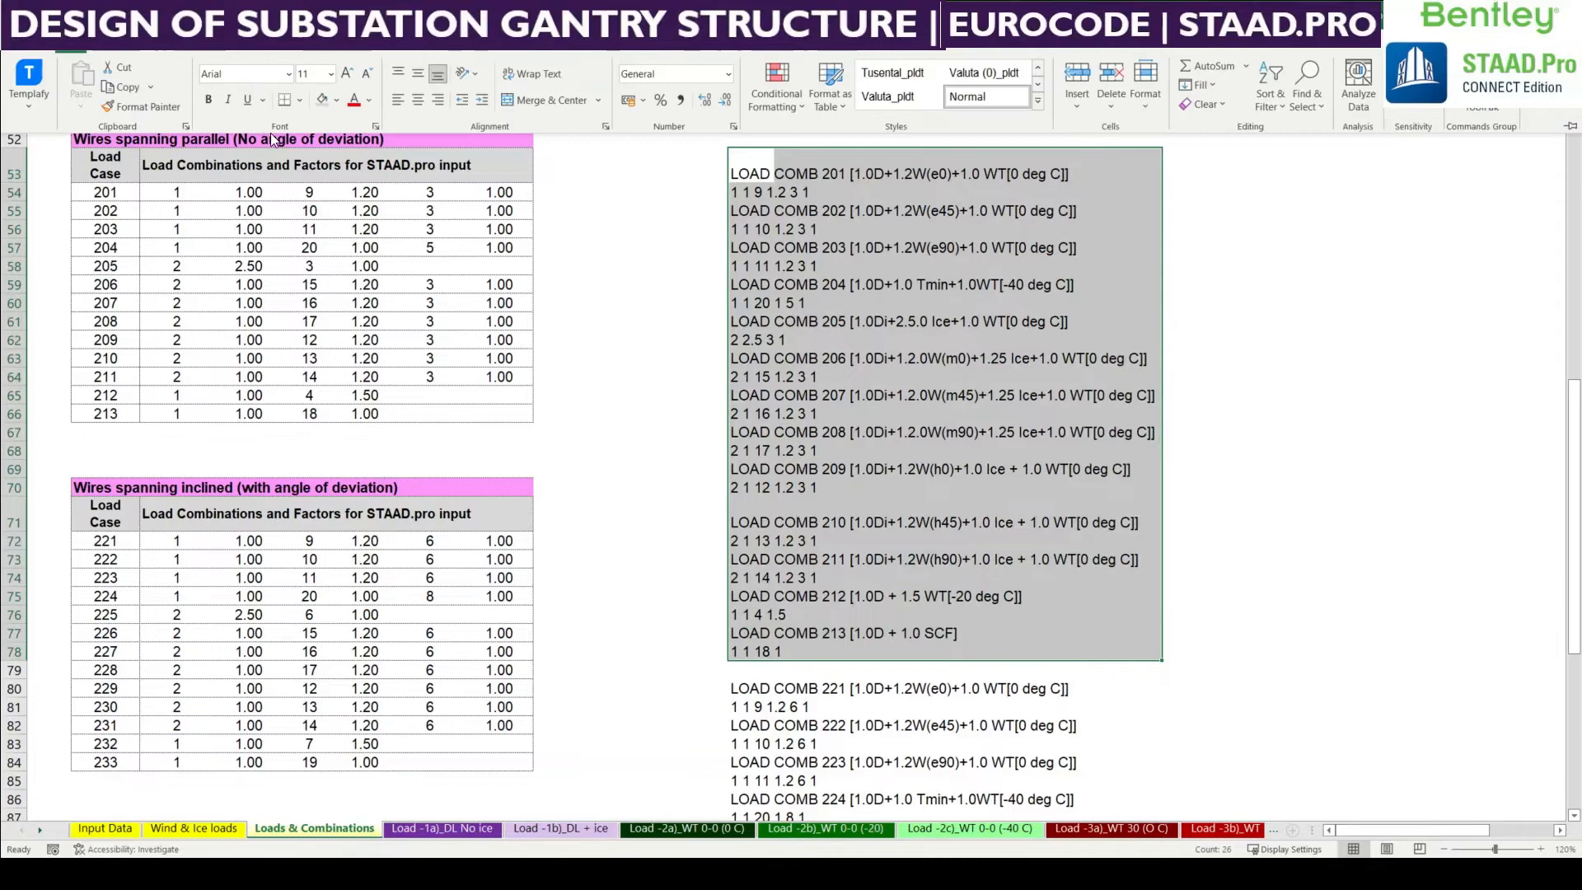
left_click(336, 100)
left_click(387, 164)
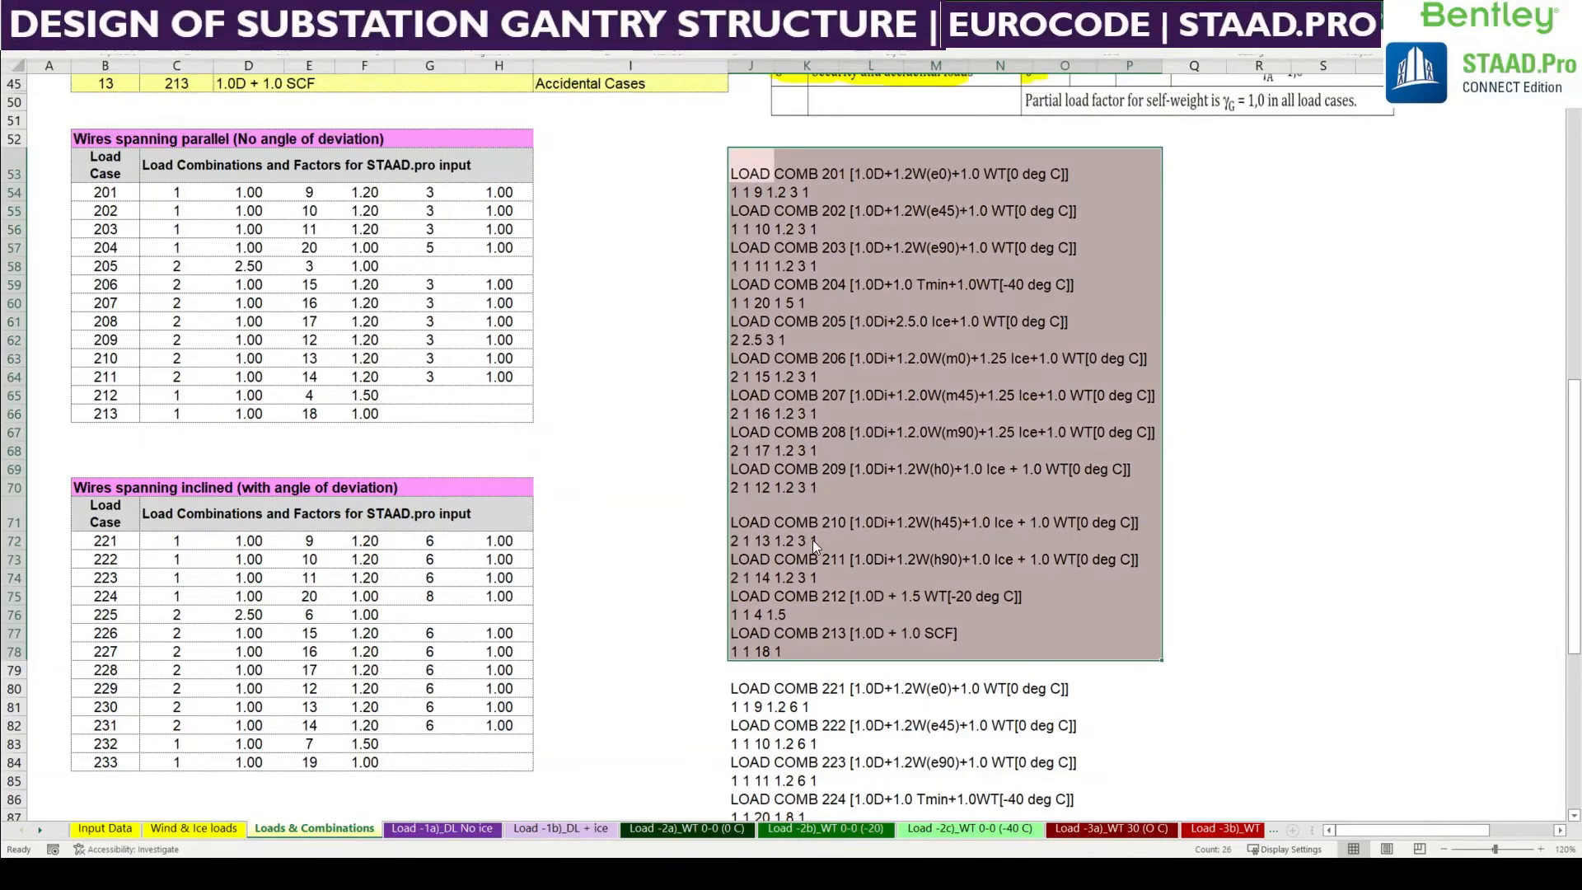
Shade the LOAD COMB 221 to 233 text block, J80:P105, with a light green fill
scroll(813, 540, "down", 4)
left_click_drag(762, 470, 1138, 797)
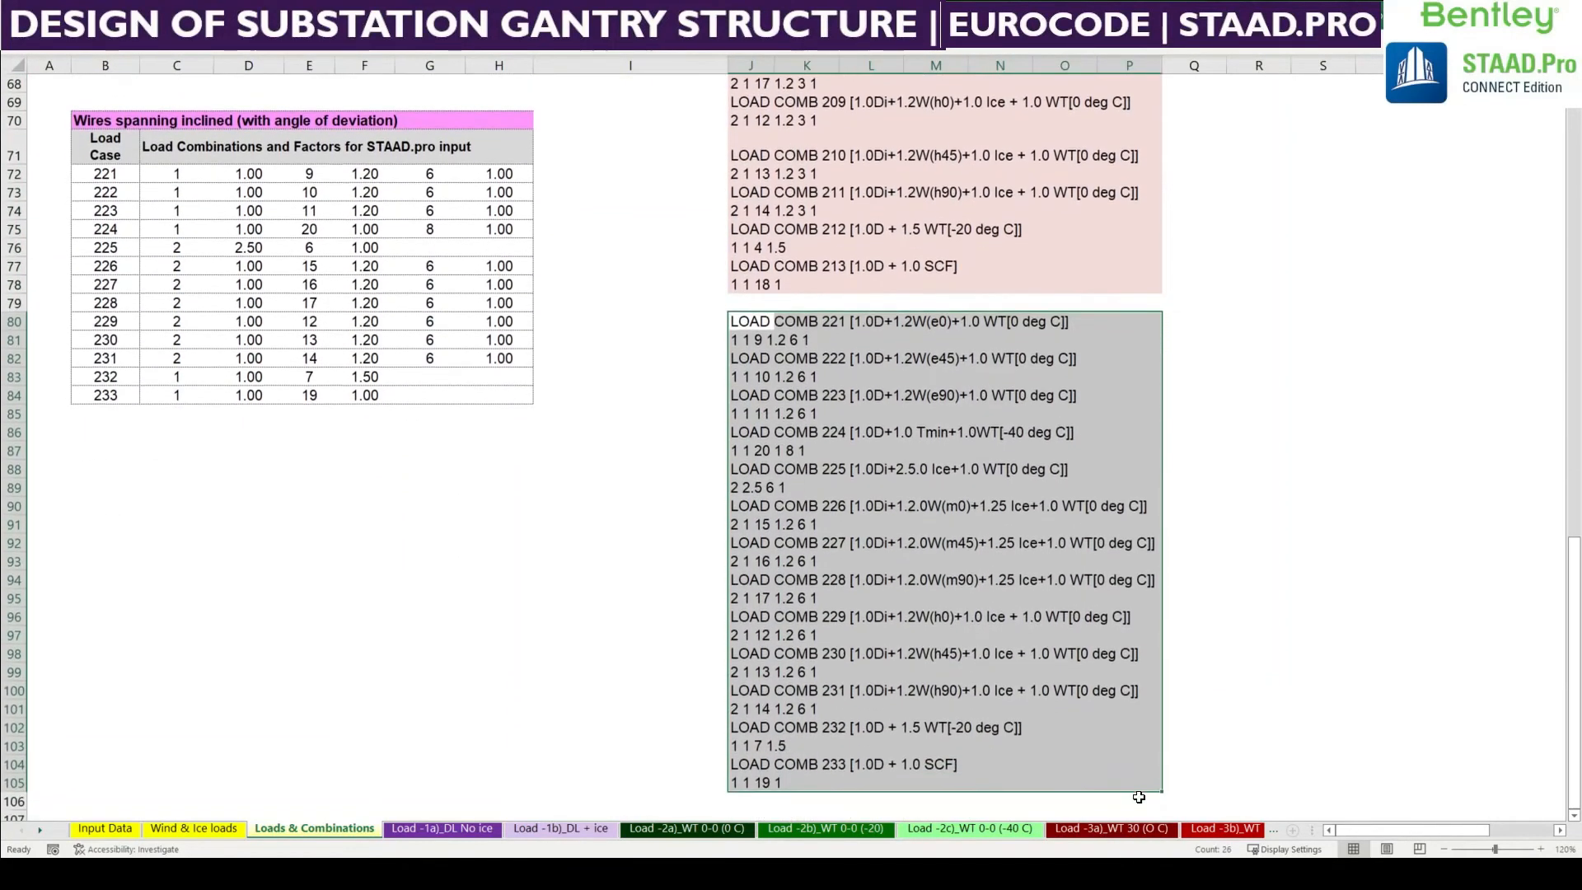
left_click(82, 52)
left_click(336, 99)
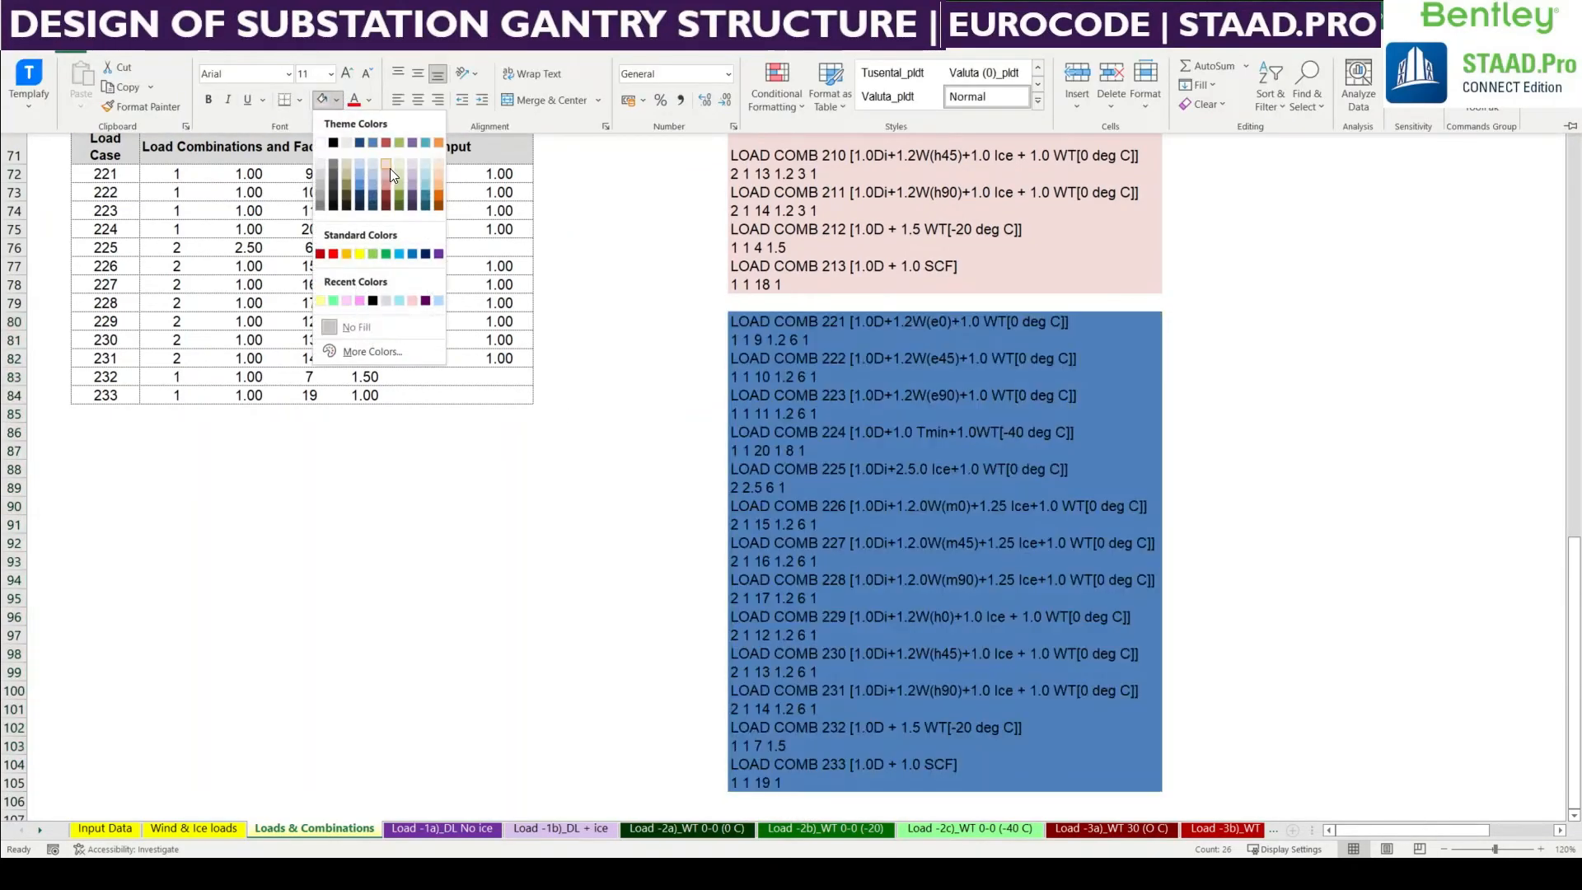
left_click(407, 163)
Enter the comment line "* wire tension without deviation" in cell J52 above the LOAD COMB 201 block
scroll(881, 591, "up", 10)
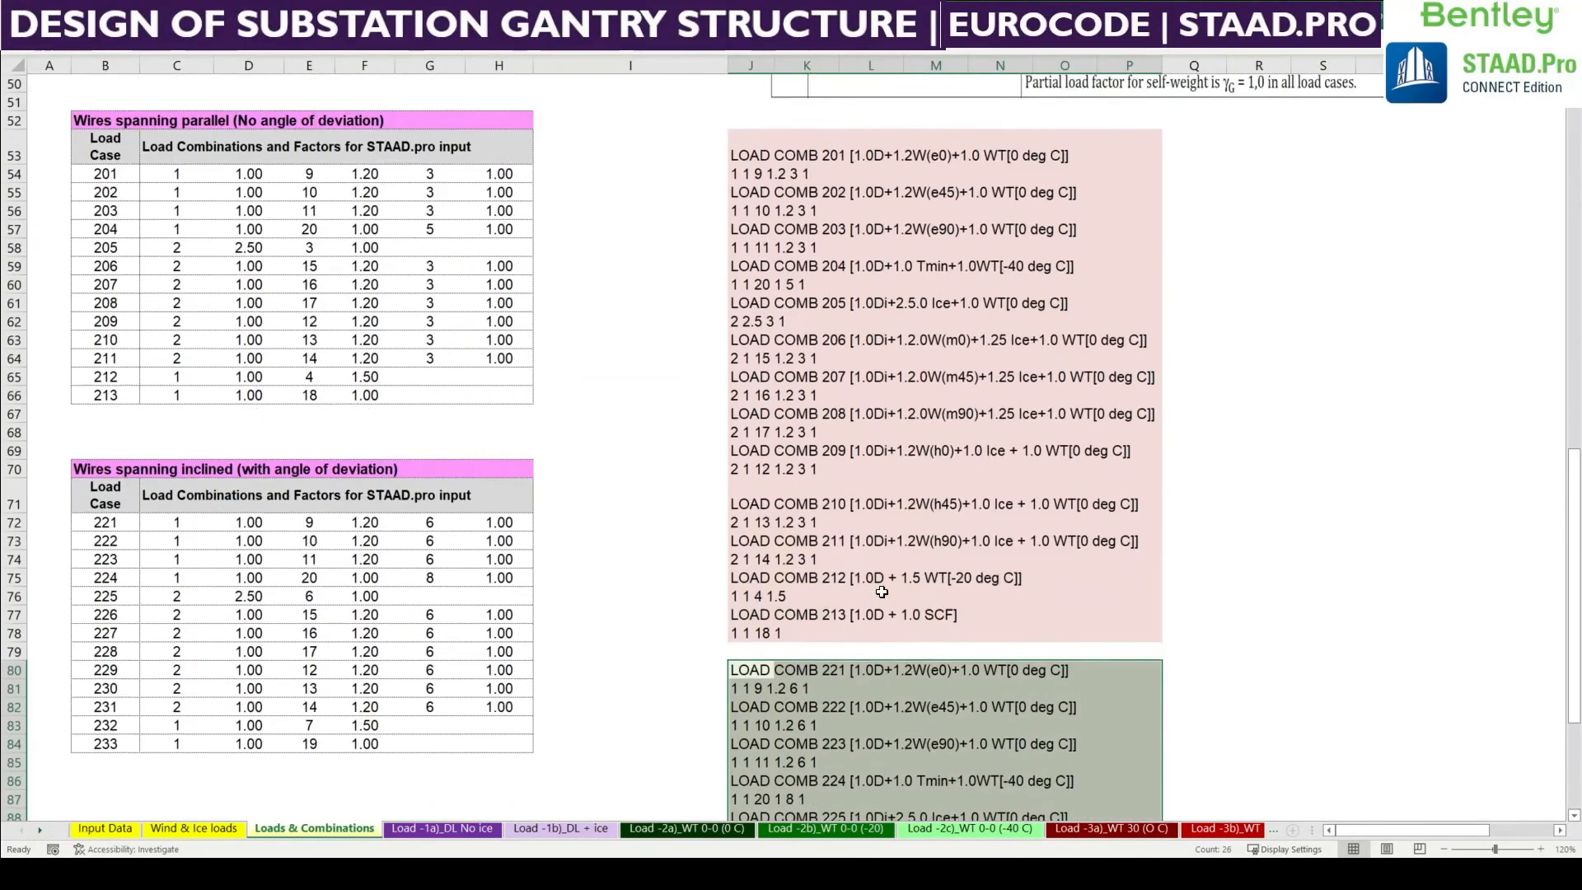
left_click(750, 249)
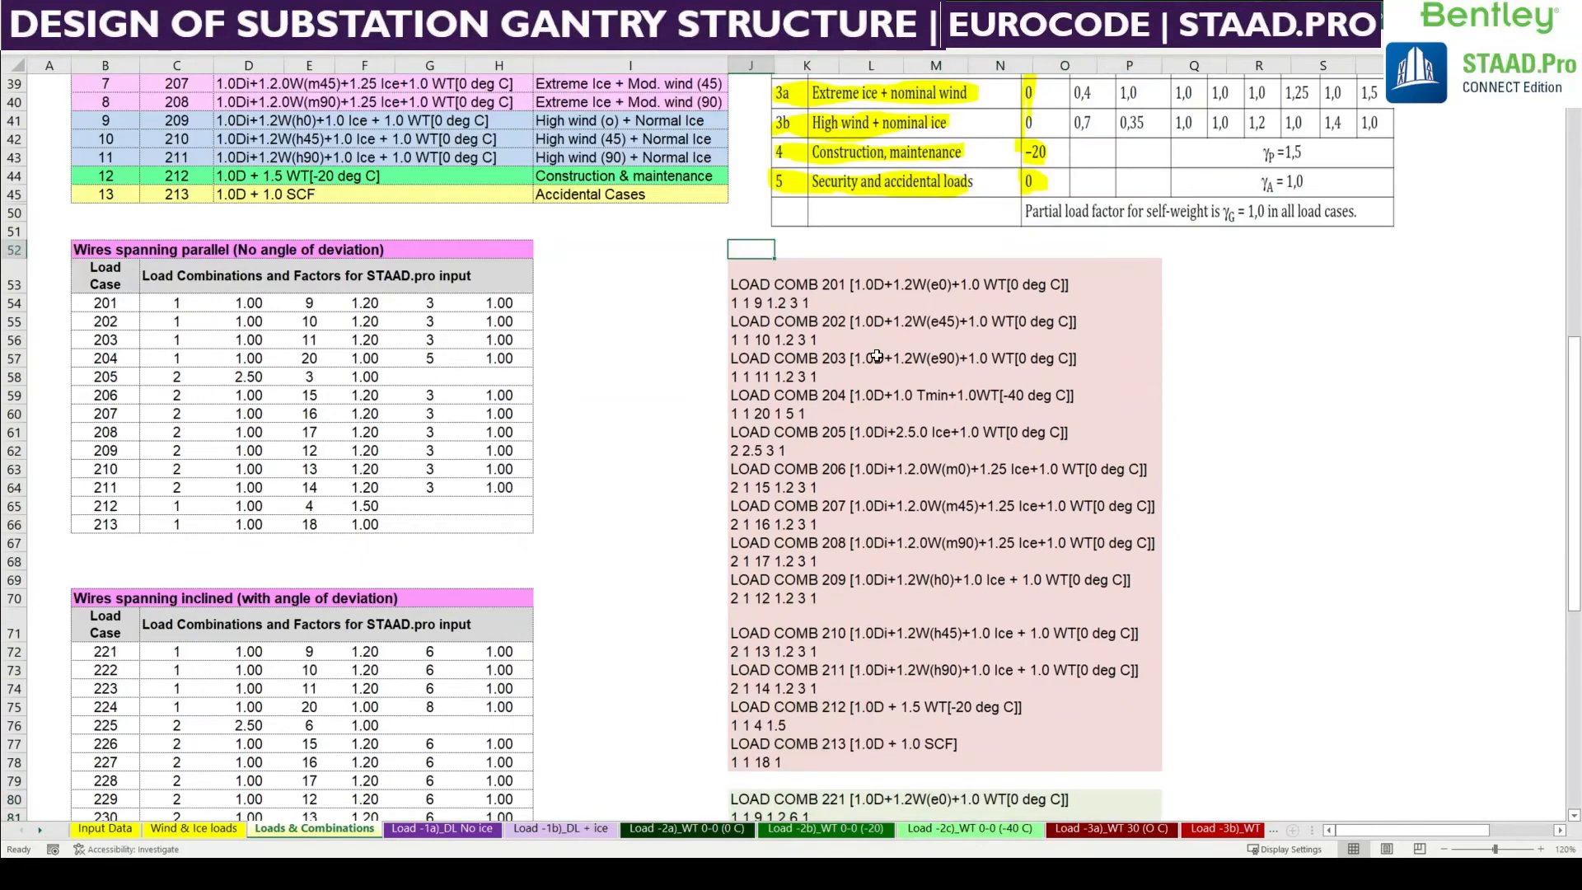
type("=")
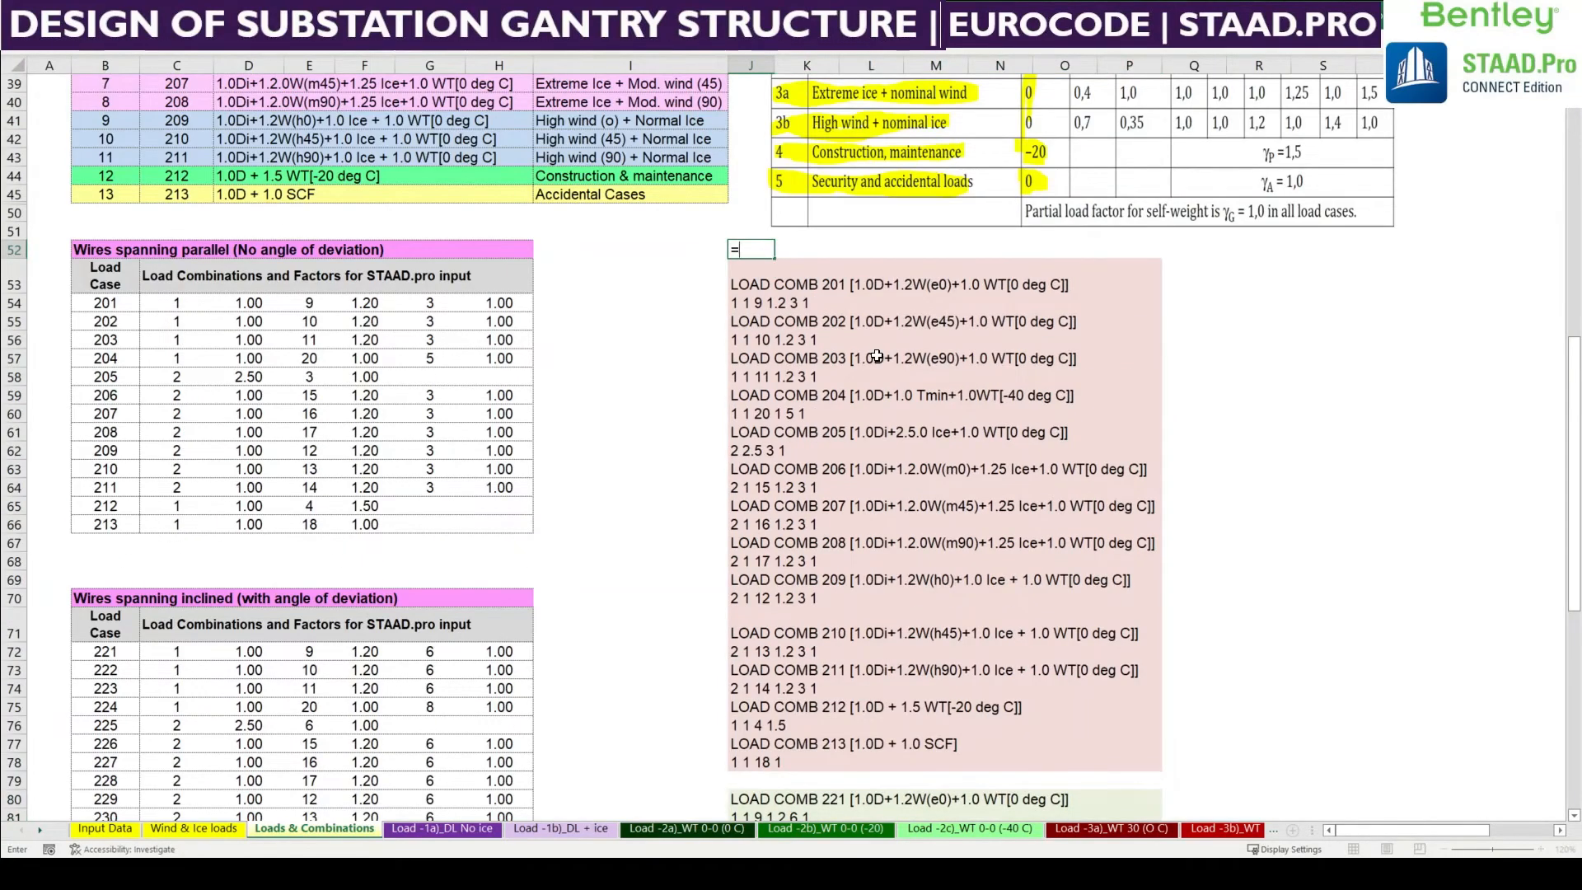
key("Escape")
type("8")
key("BackSpace")
type("* Con")
key("BackSpace")
key("BackSpace")
key("BackSpace")
key("BackSpace")
key("BackSpace")
key("BackSpace")
type("tension wit")
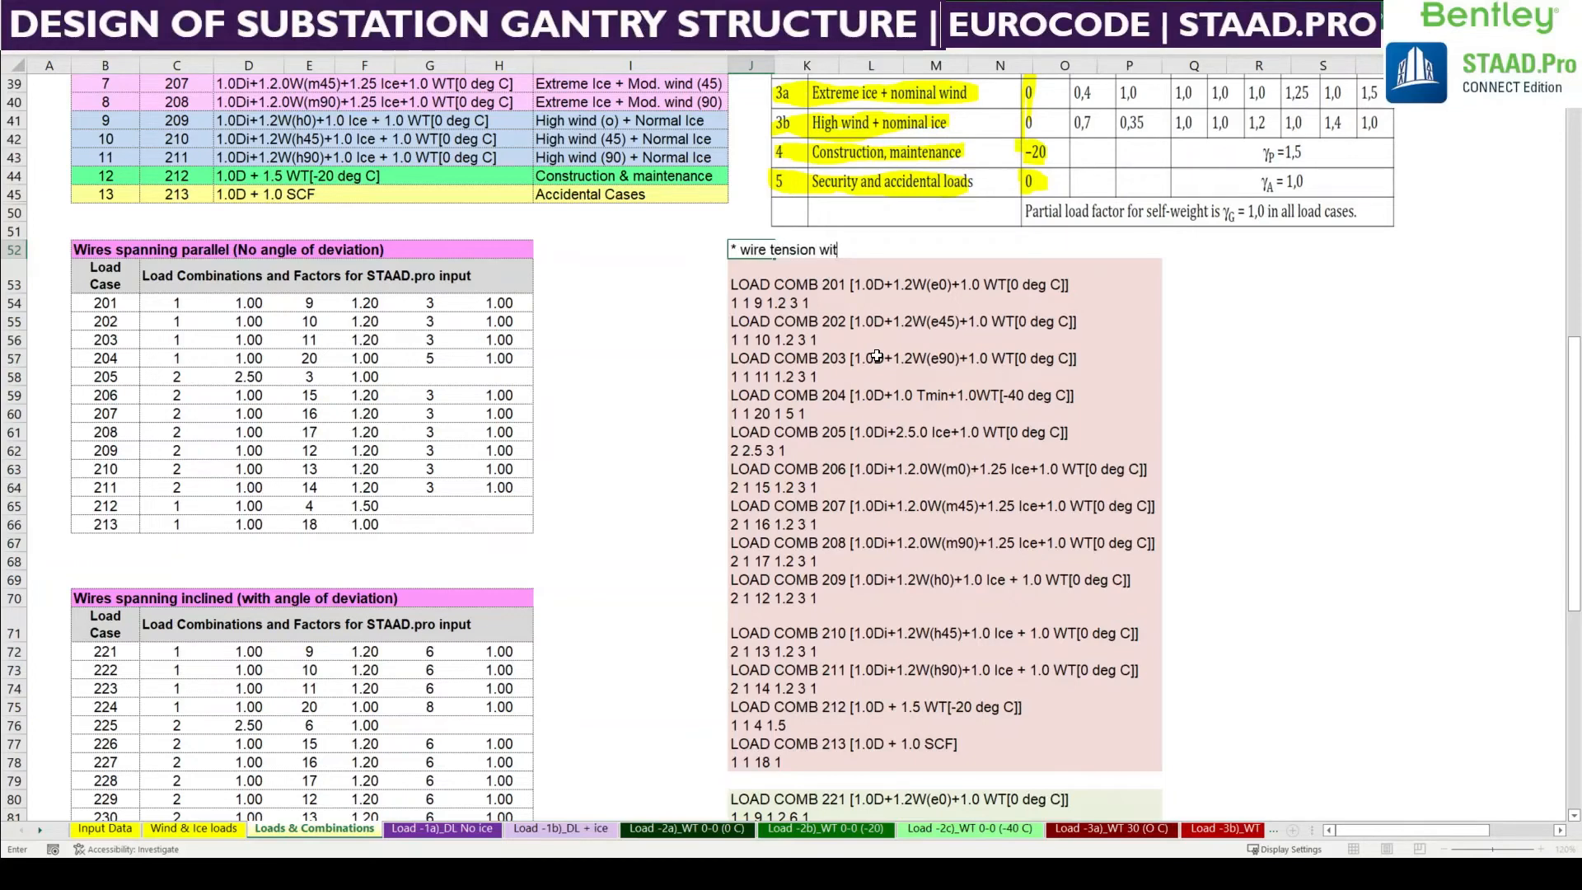
type("h")
key("Return")
Copy the comment line from J52 into cell J79, directly above LOAD COMB 221
key("Up")
key("ctrl+c")
key("Down")
key("Down")
key("Down")
key("Down")
key("Down")
key("Down")
key("Down")
key("Down")
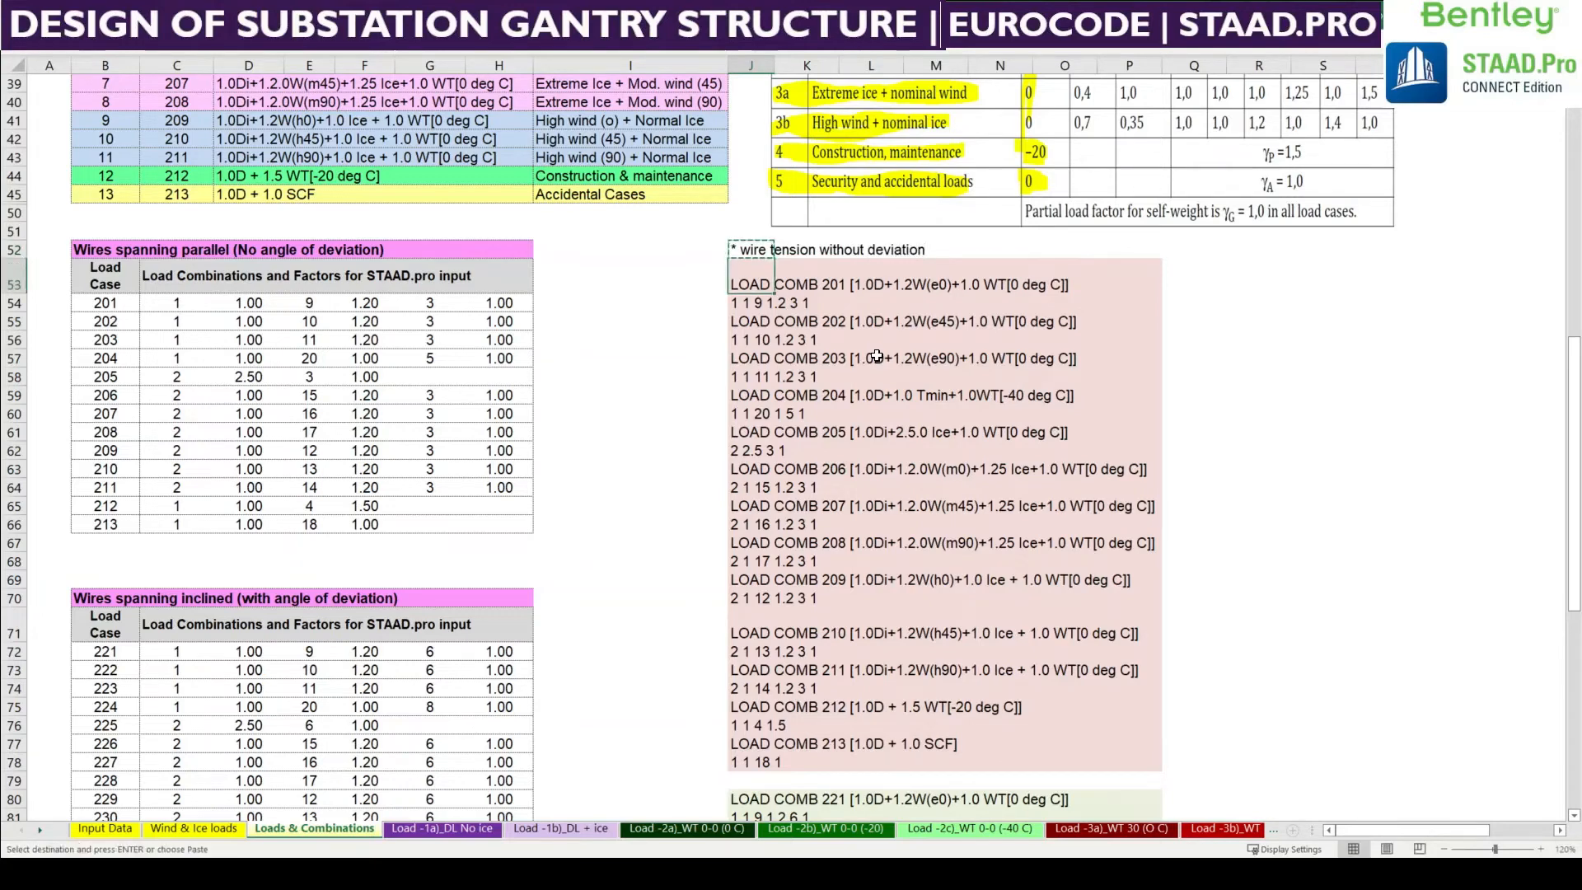
key("Down")
key("Down")
key("Down")
key("Down")
key("Down")
key("Down")
key("Down")
key("Down")
key("Down")
key("Down")
key("Down")
key("Down")
key("Down")
key("Down")
key("Down")
key("Down")
key("Down")
key("Down")
key("Down")
key("Down")
key("ctrl+v")
Change the comment in J79 to read "* wire tension with deviation"
key("F2")
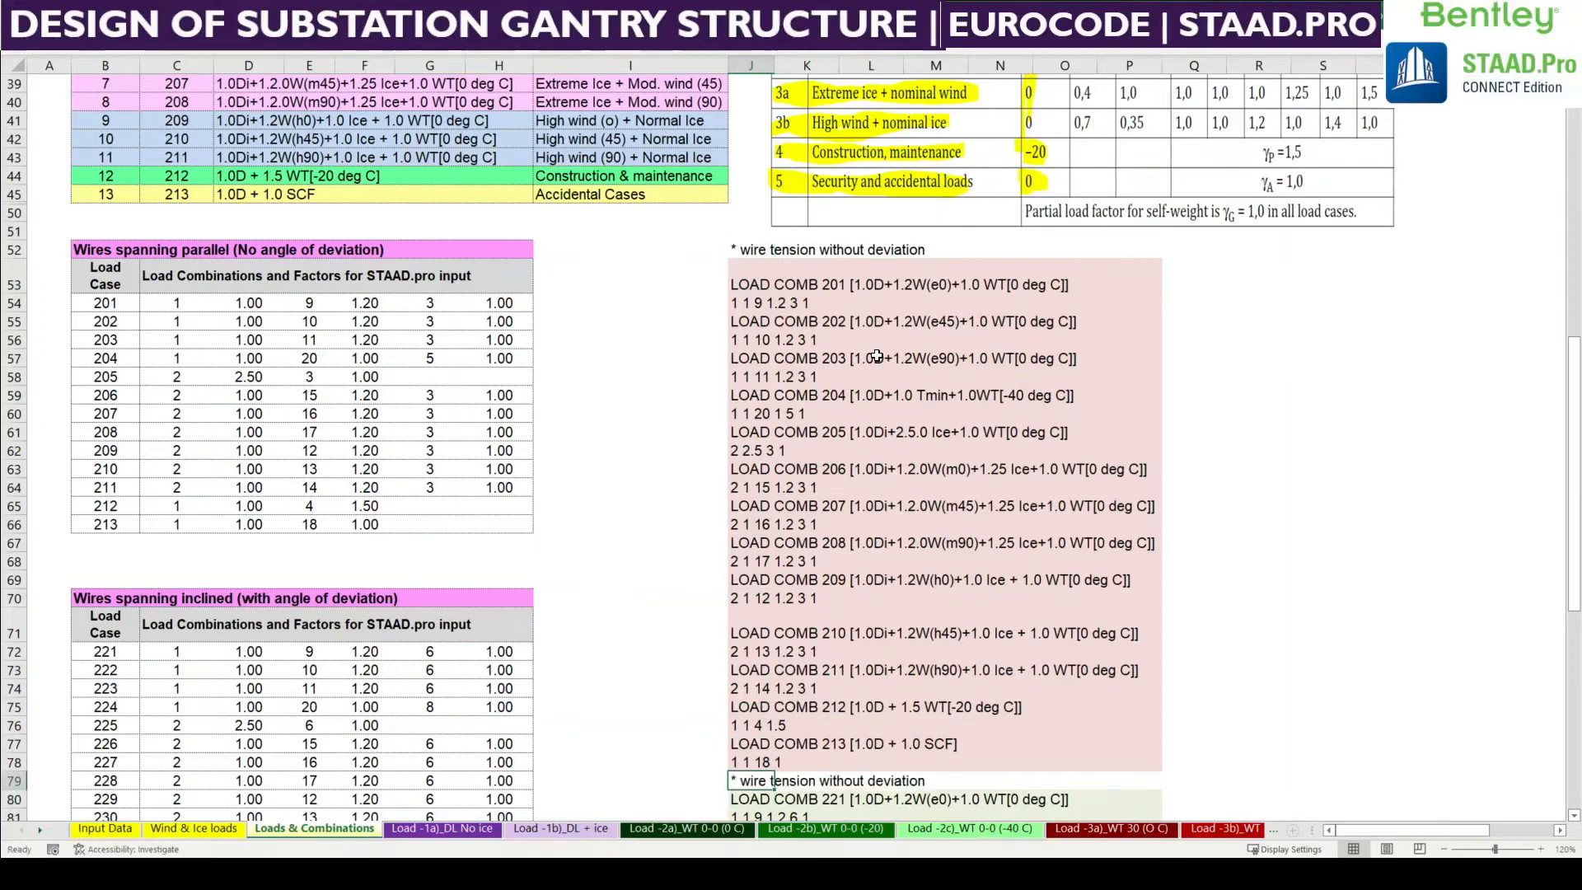
key("Left")
key("Left")
key("Left")
key("Left")
key("Delete")
key("Delete")
key("Delete")
key("Return")
key("Up")
scroll(791, 444, "down", 2)
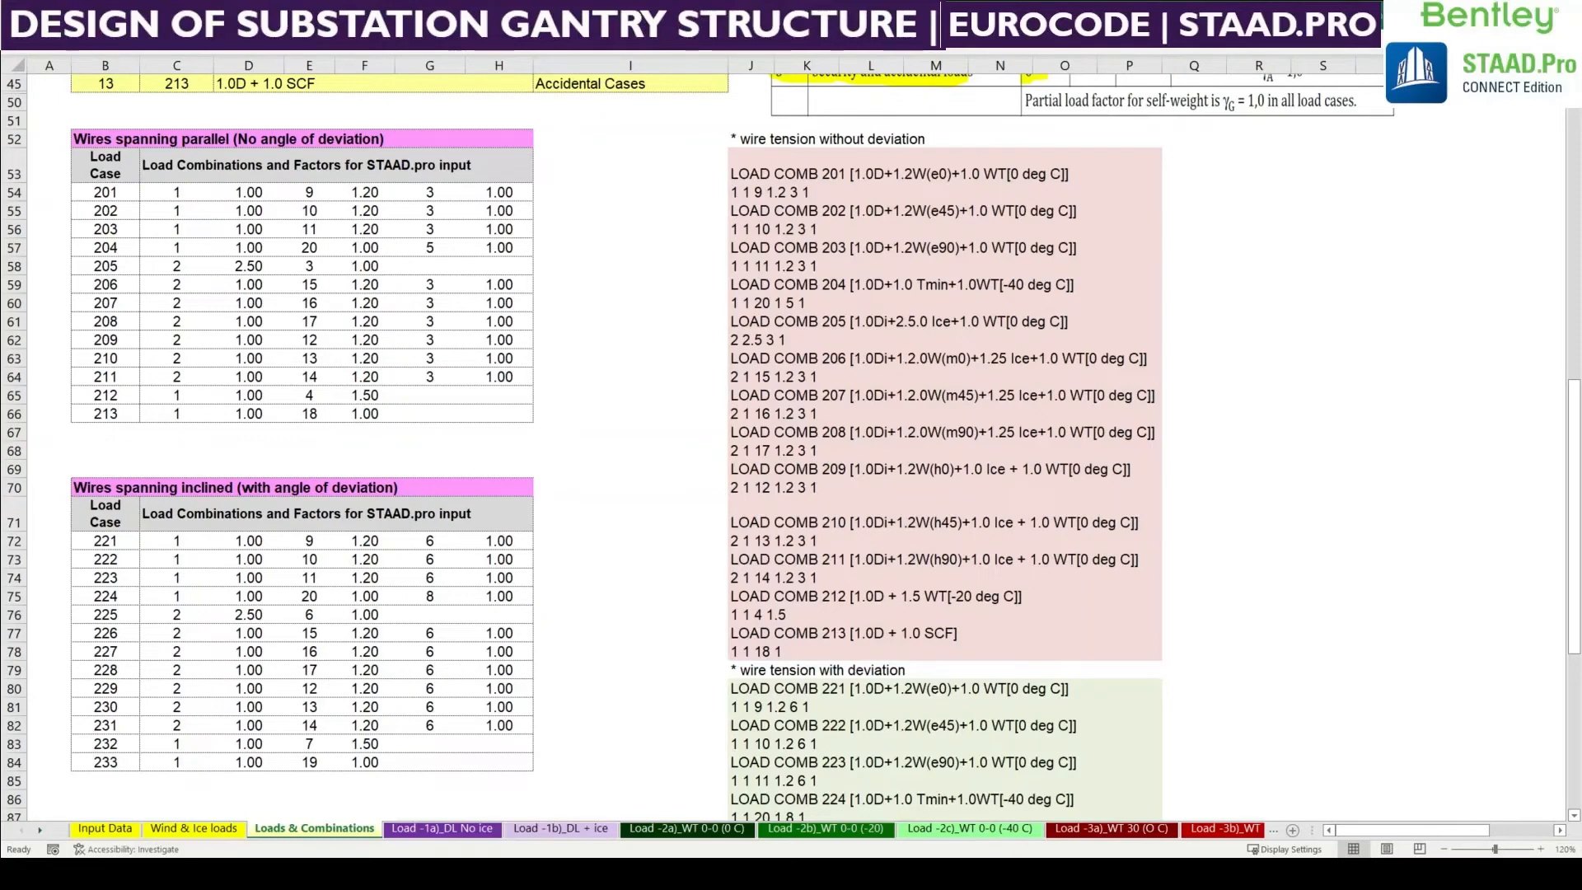
Switch to STAAD.Pro and open the gantry model's command file in the editor
key("alt+Tab")
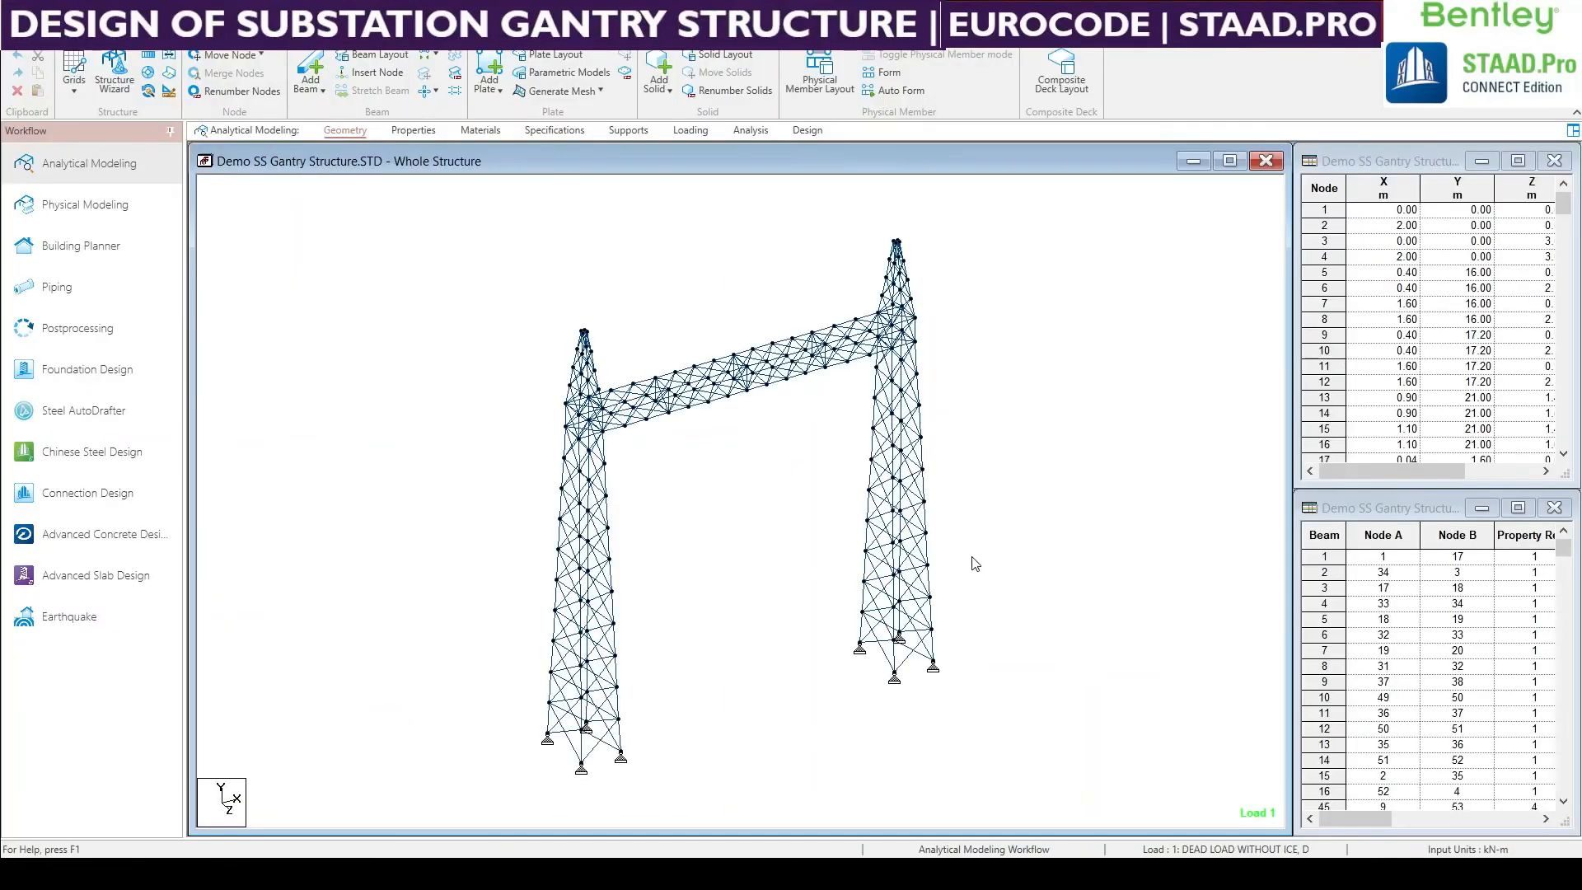
middle_click_drag(975, 564, 976, 568)
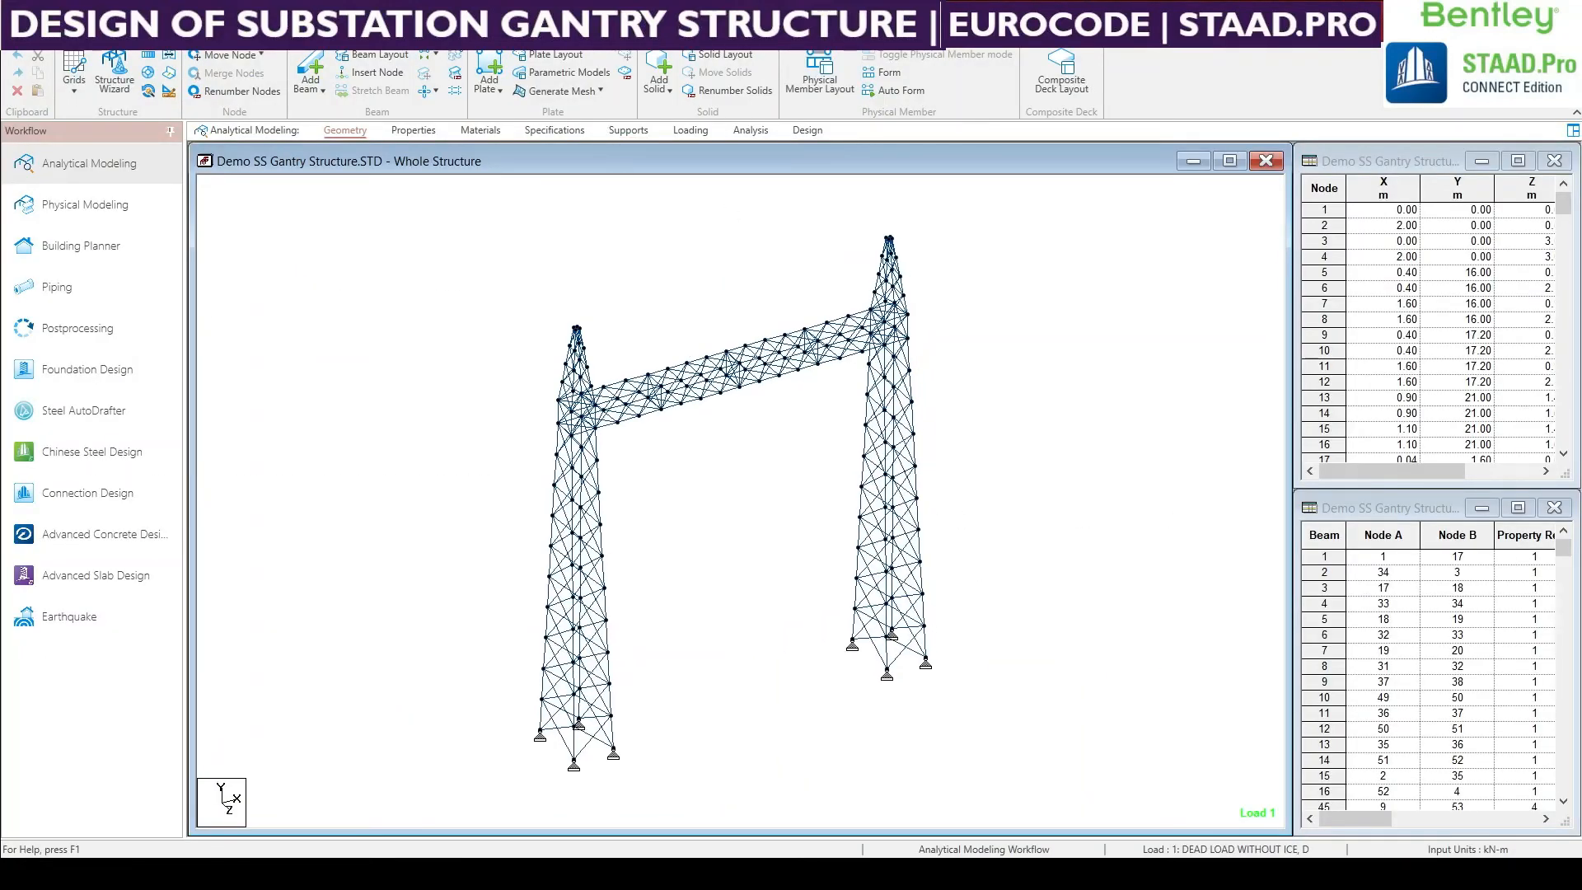
left_click(401, 38)
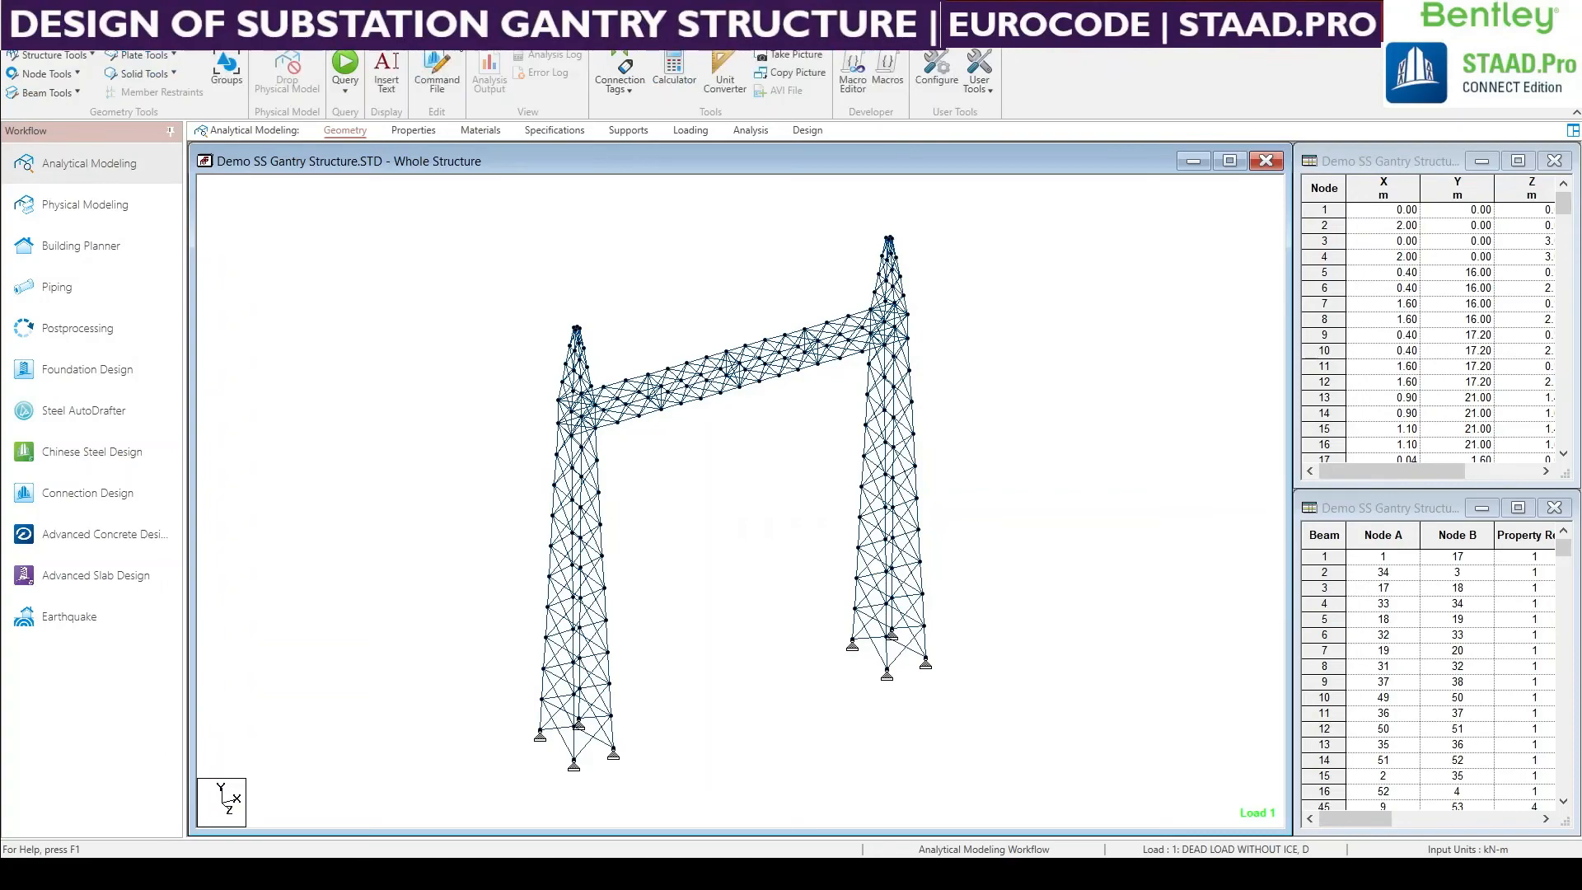
left_click(431, 85)
Insert a blank line above FINISH, right after the TEMP -40 line of load case 20
scroll(376, 363, "down", 20)
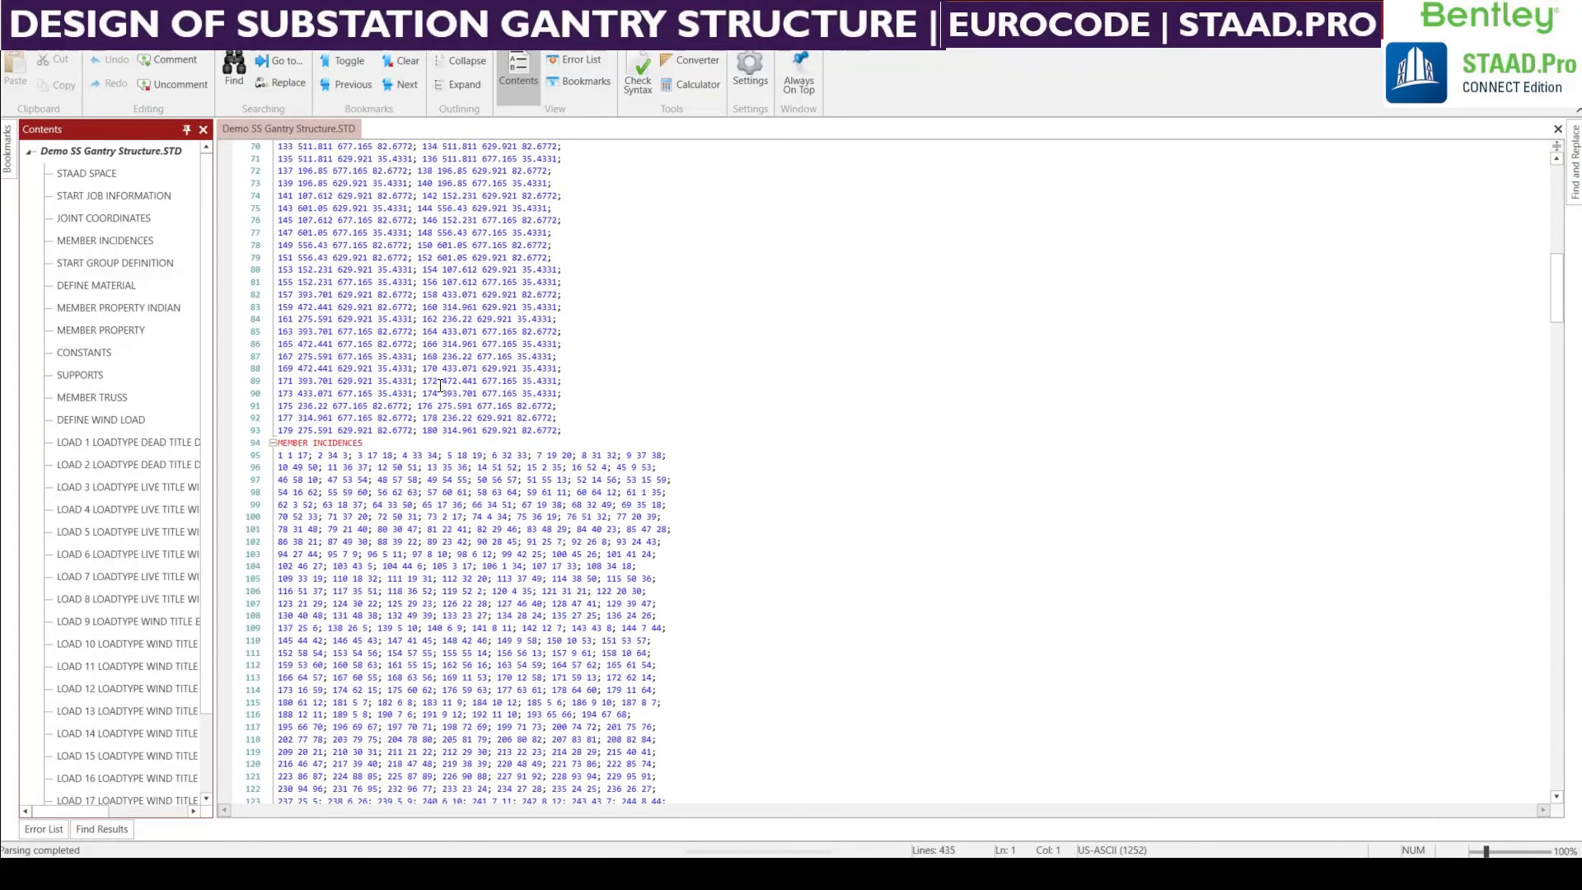
scroll(444, 442, "down", 20)
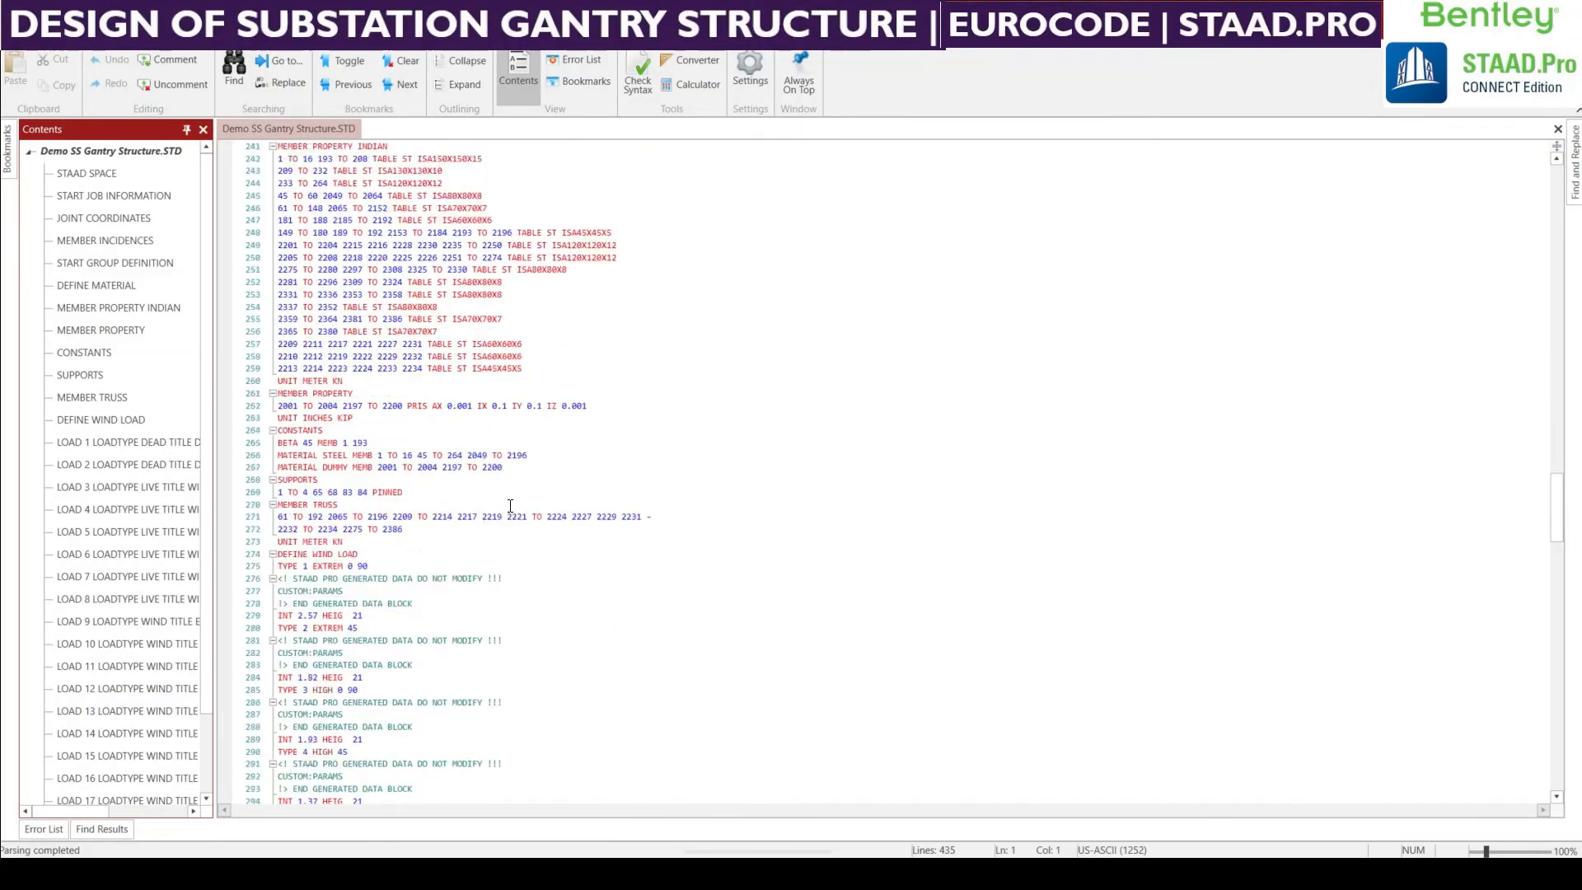
scroll(510, 508, "down", 20)
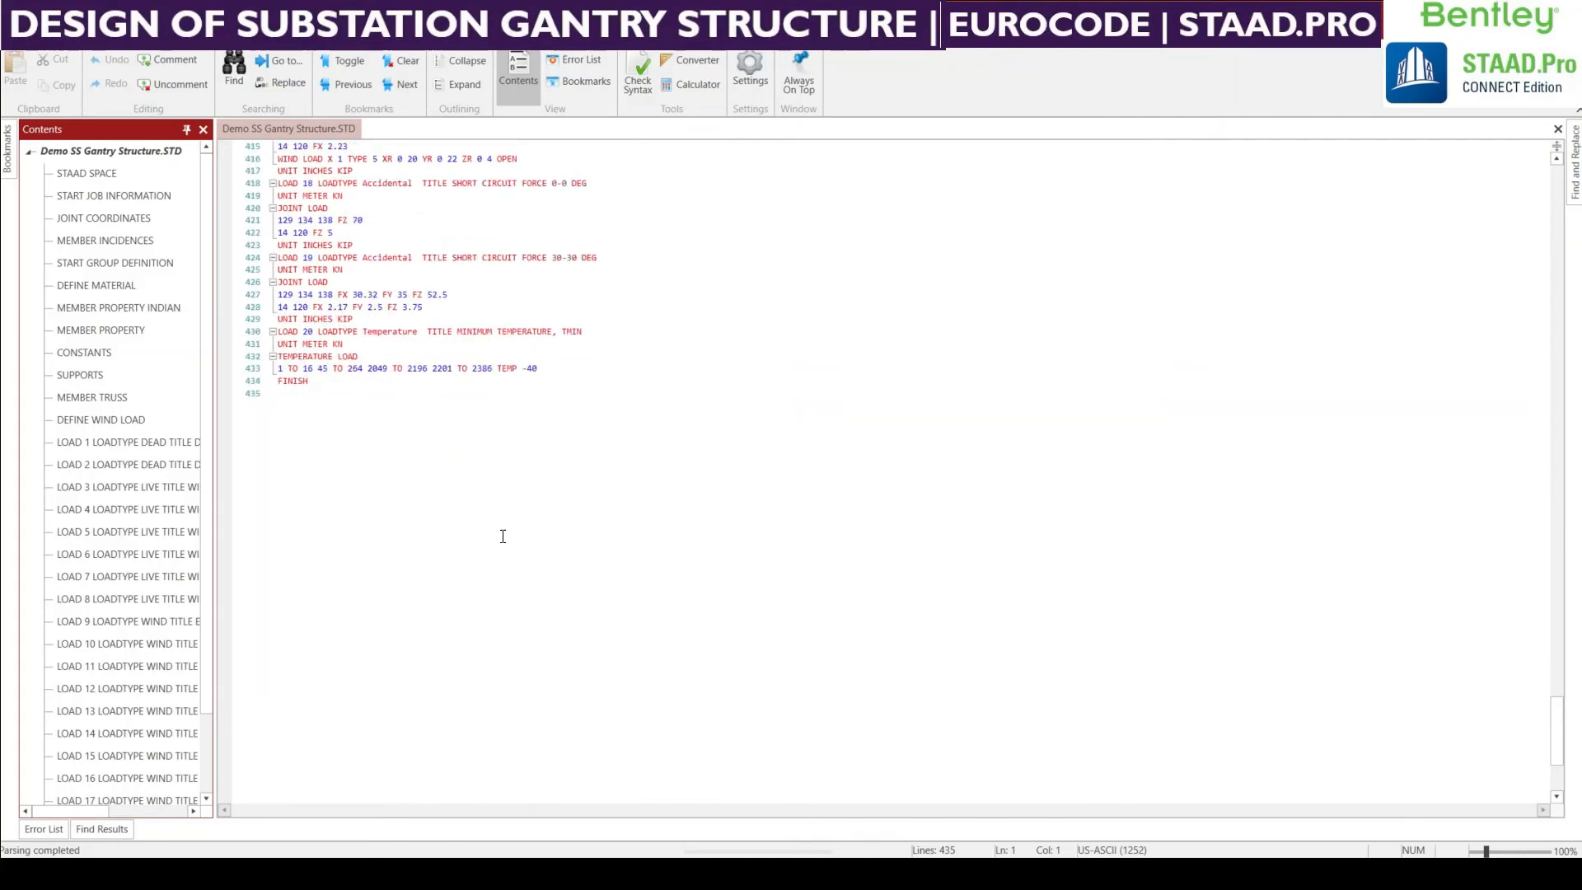
scroll(503, 536, "up", 10, "ctrl")
scroll(704, 607, "up", 1, "ctrl")
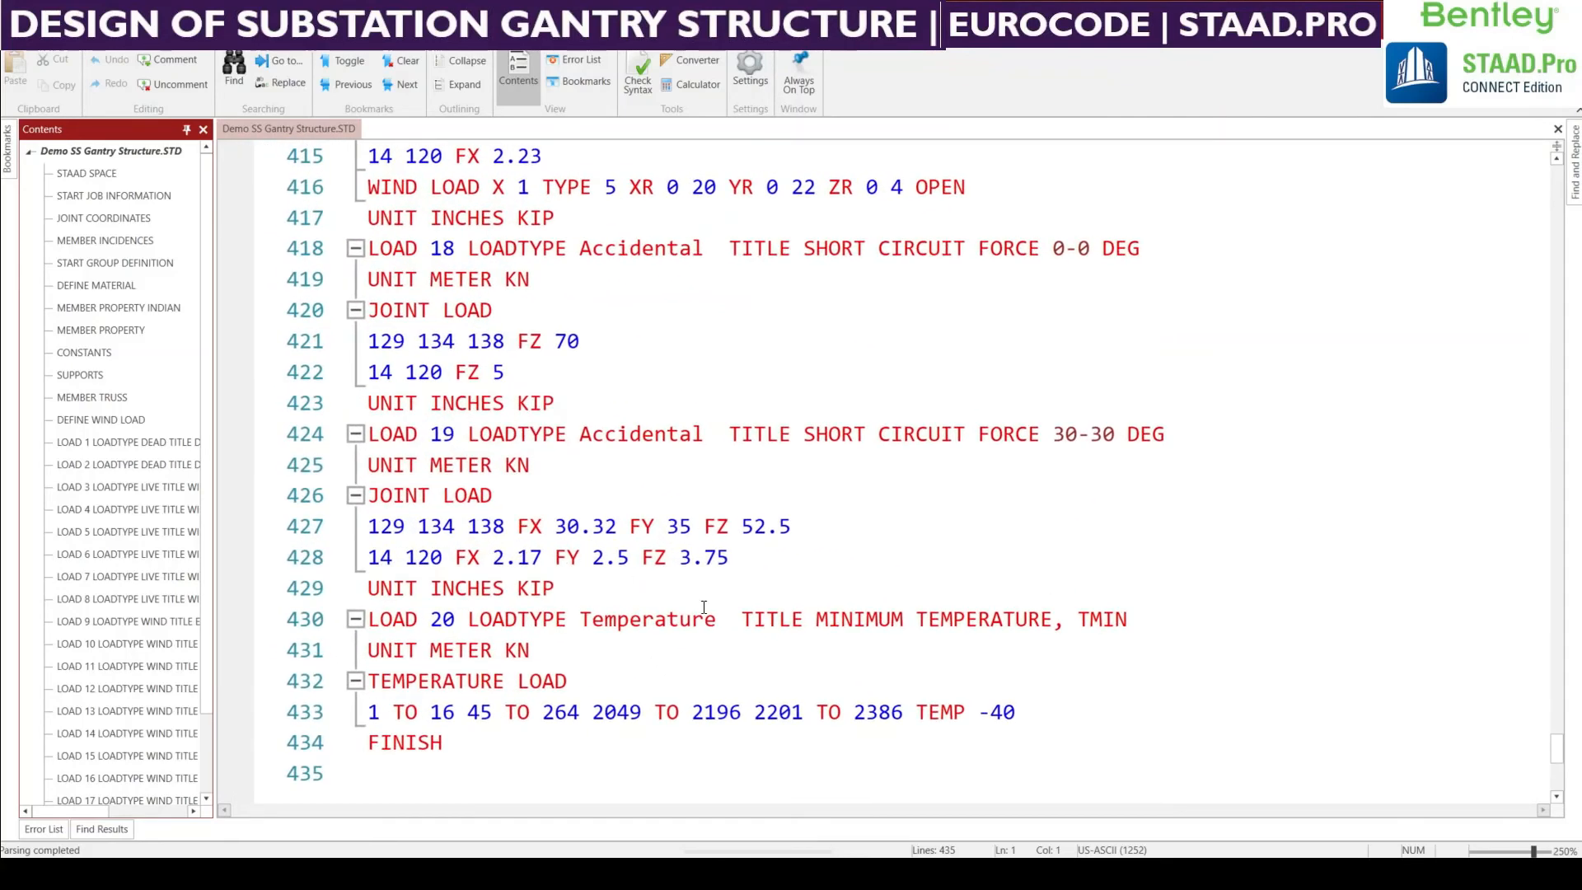
left_click(1024, 712)
key("Return")
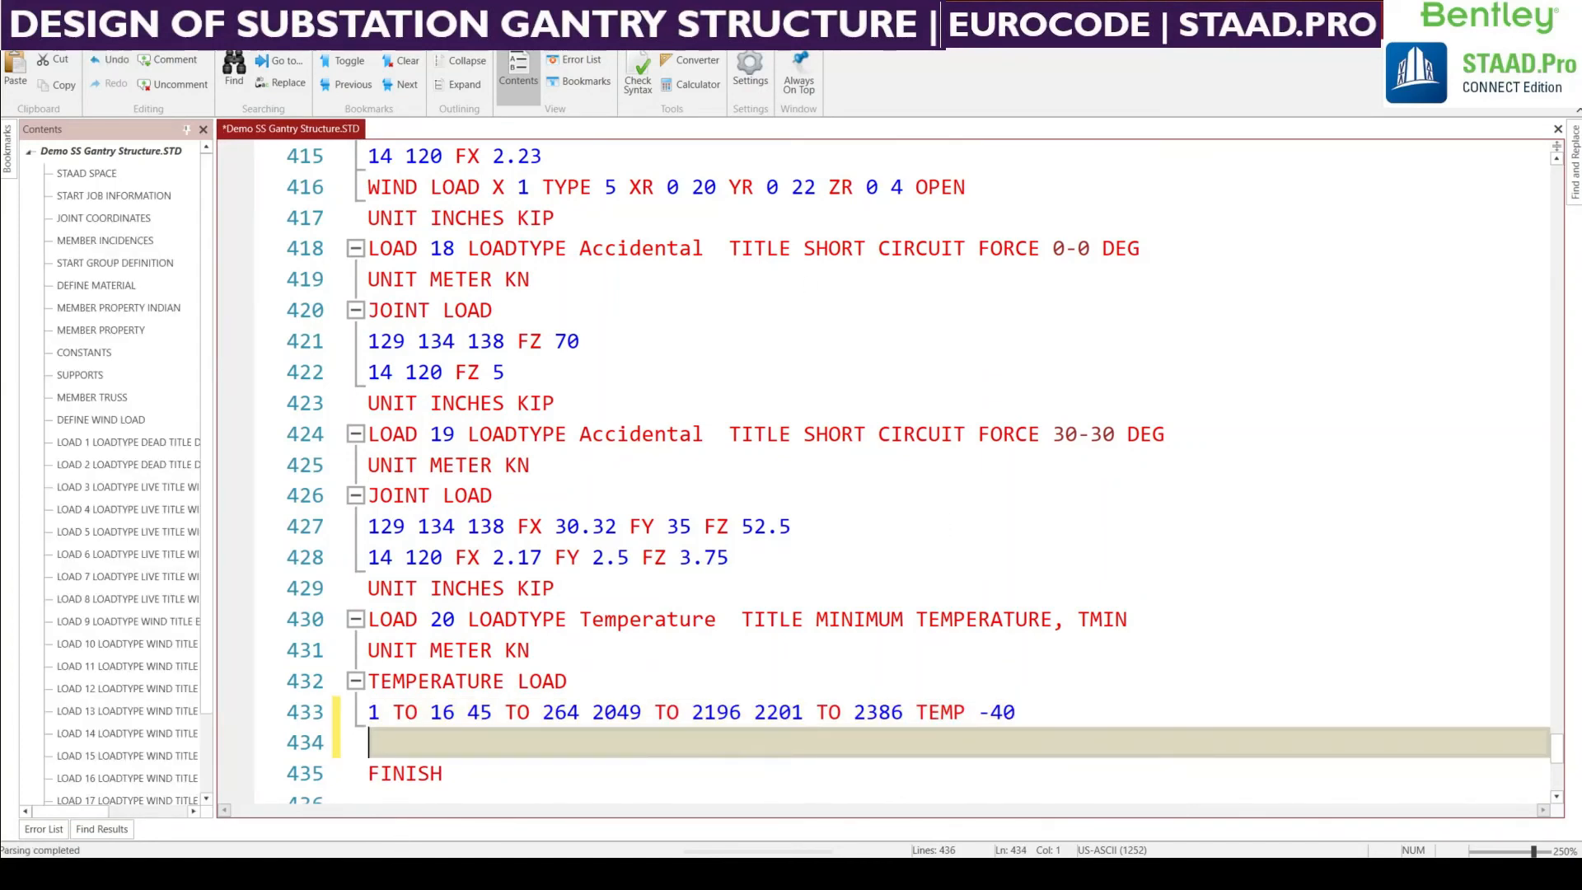
Switch to Excel and copy the commented load combination text for cases 201 to 233, J52:O105
left_click(398, 874)
scroll(747, 172, "up", 1)
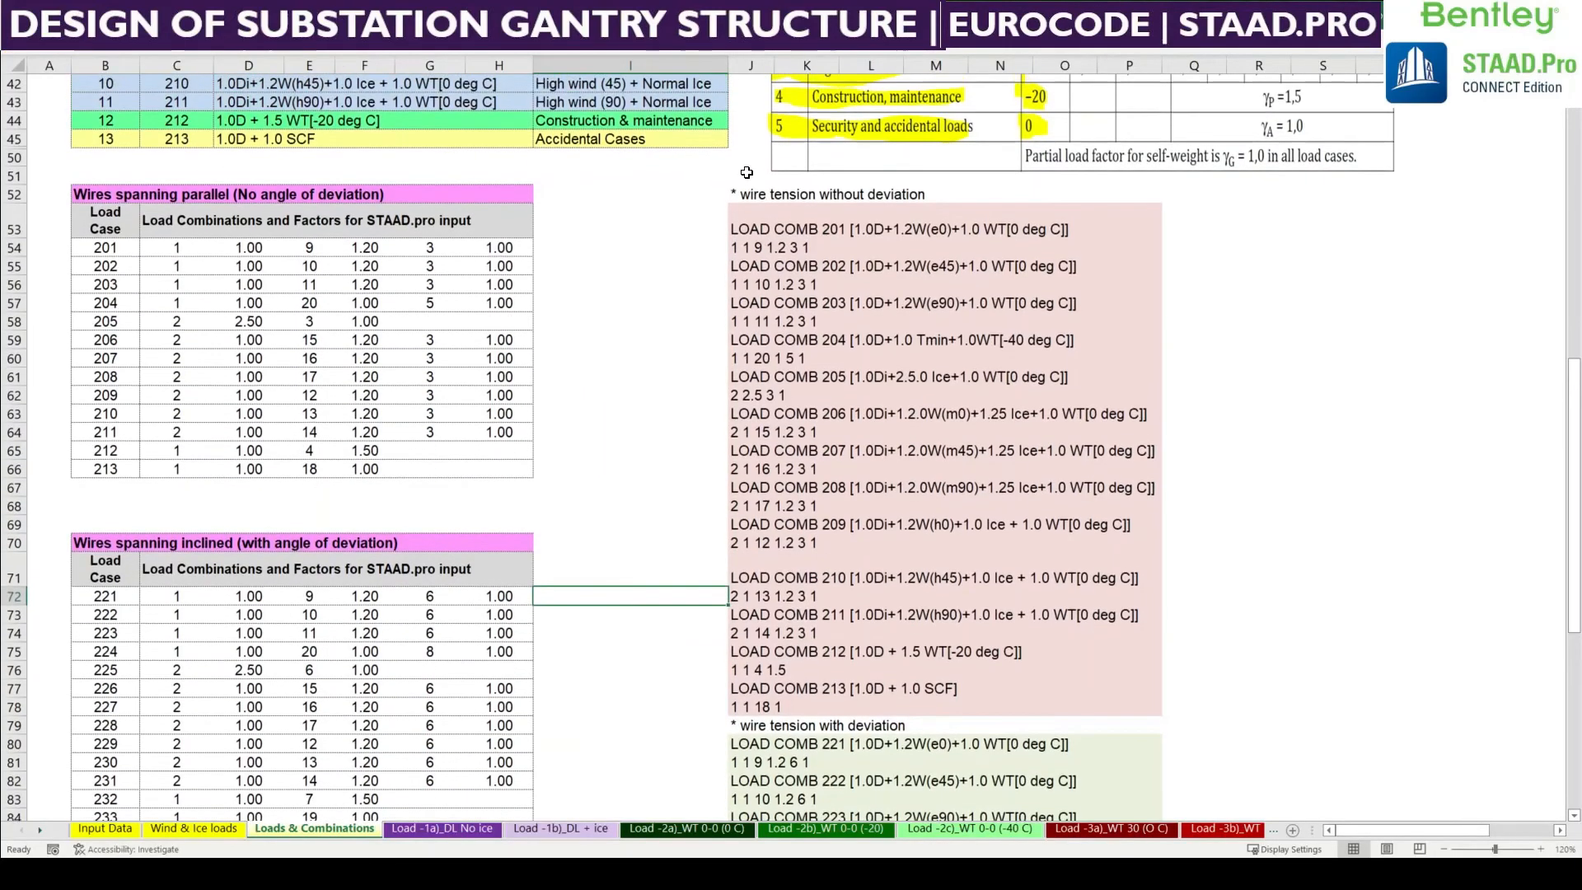
left_click_drag(739, 187, 1059, 740)
key("ctrl+c")
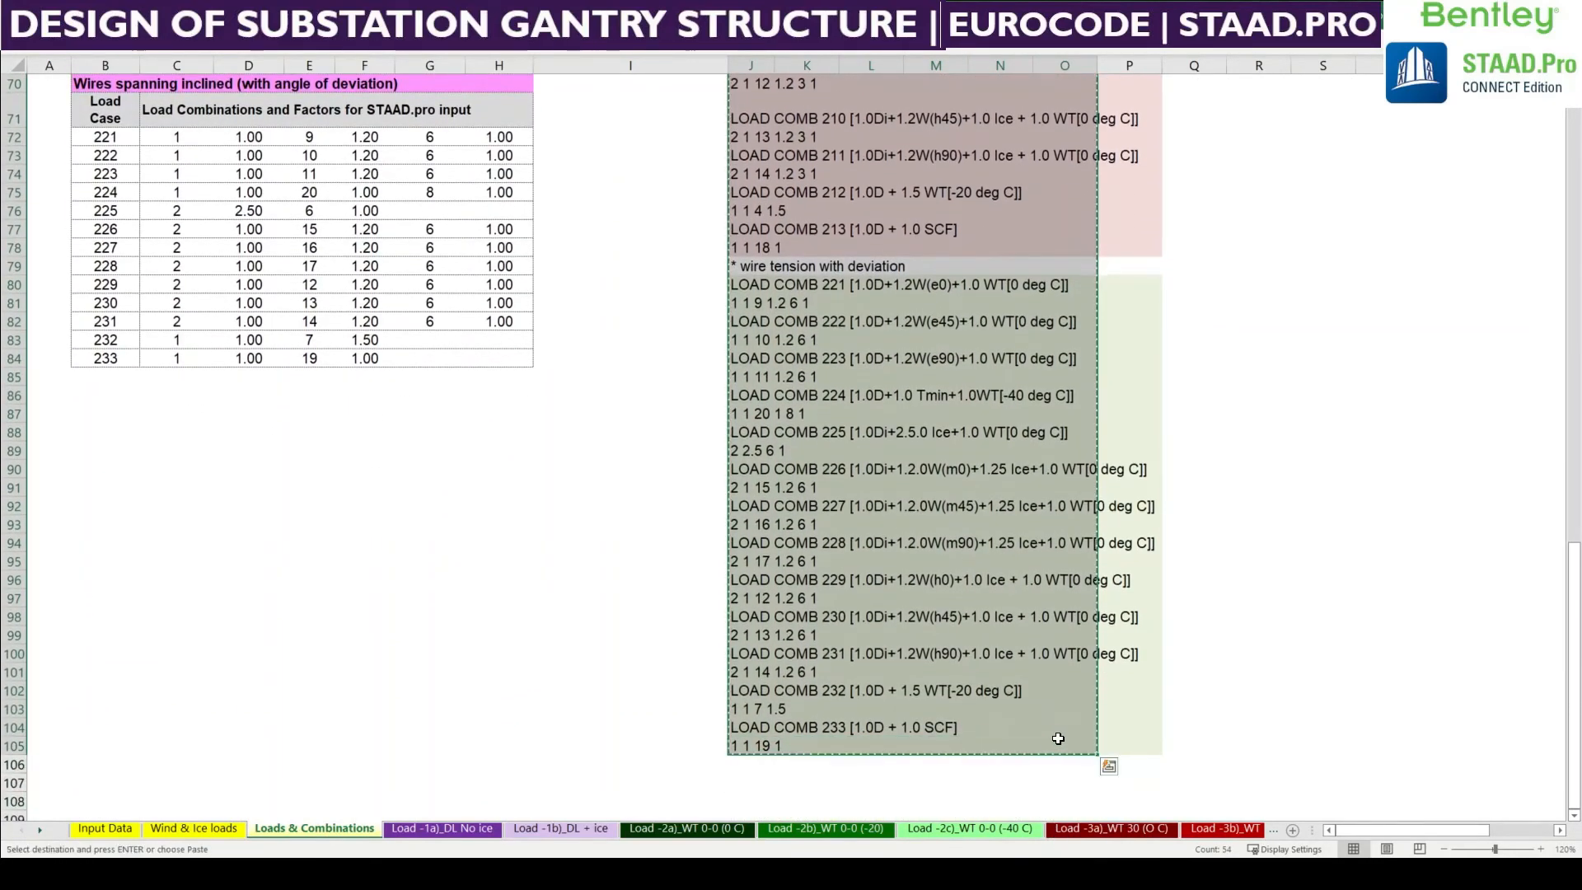
Return to the STAAD.Pro command file and paste the copied load combinations on the blank line above FINISH
key("alt+Tab")
scroll(422, 645, "down", 2)
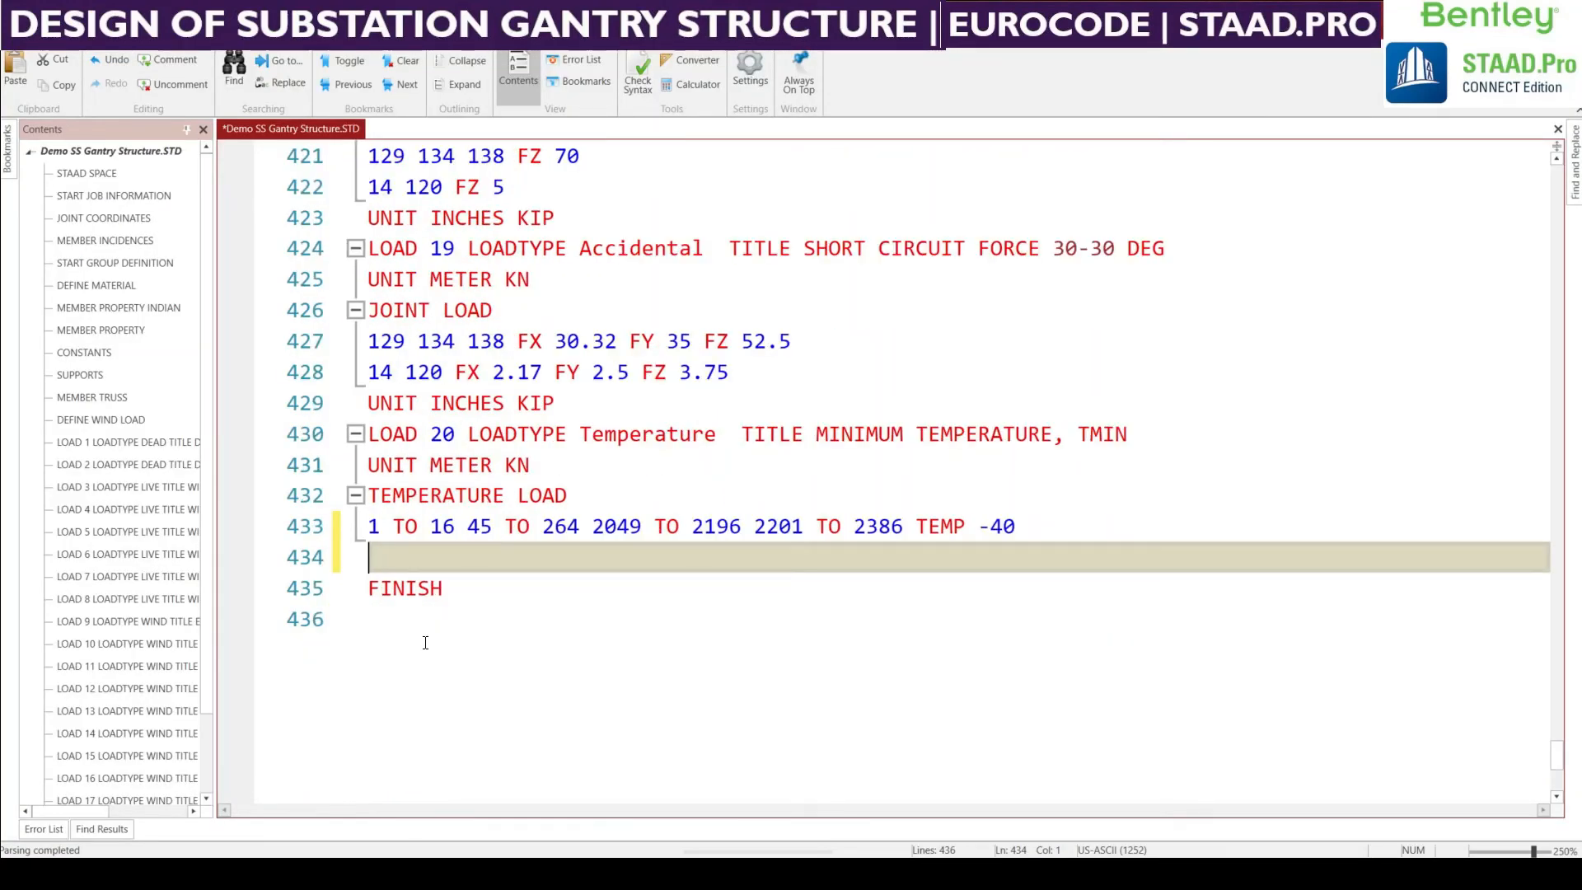
key("ctrl+v")
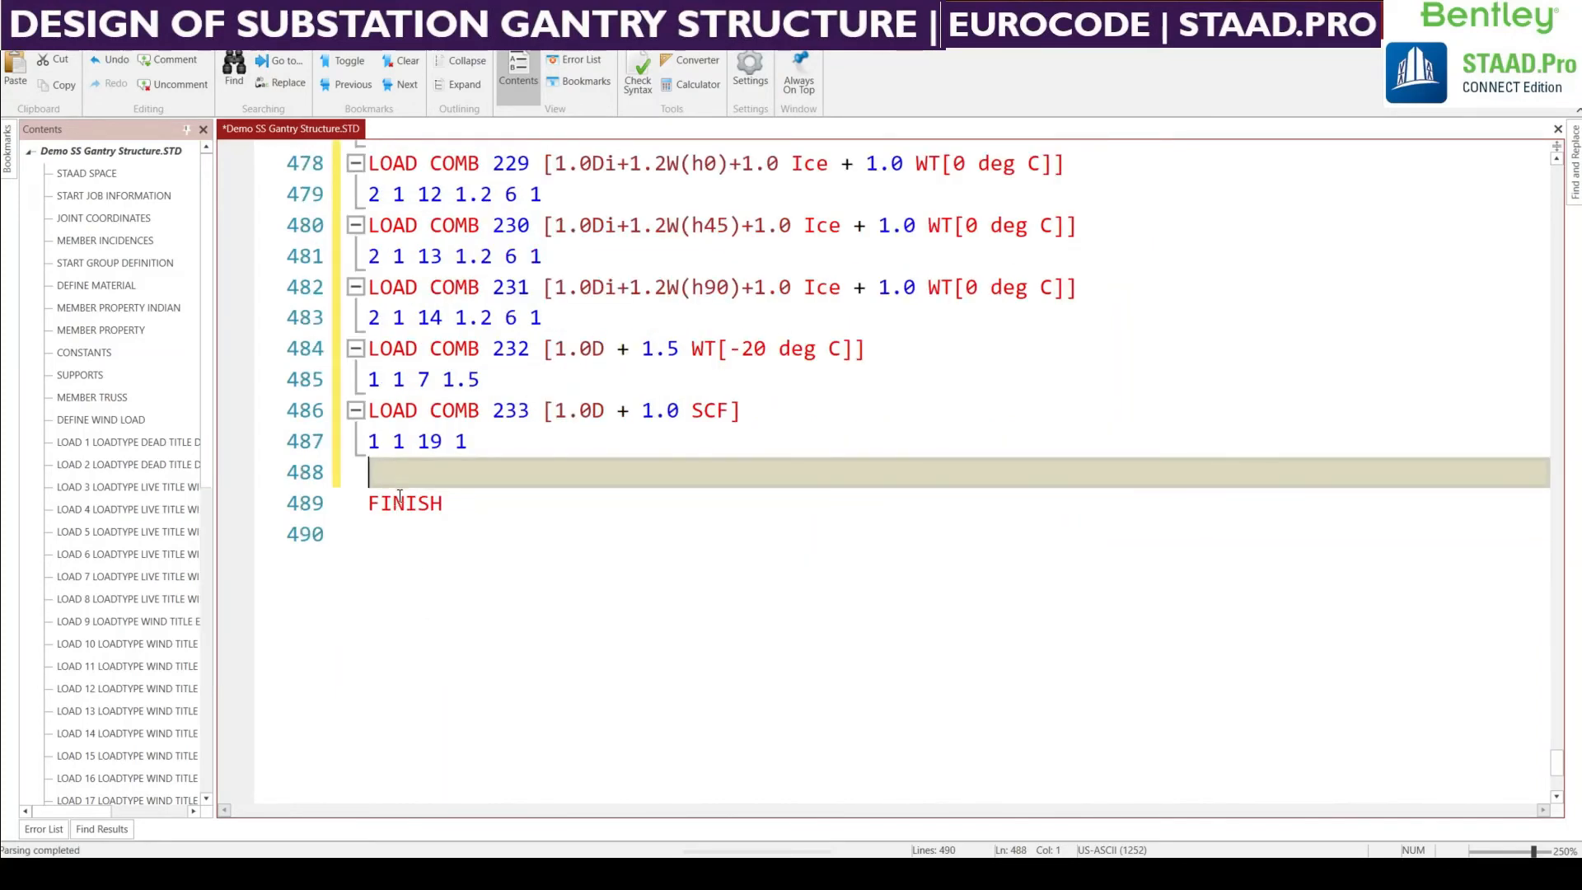
Remove the blank line between load combination 233 and FINISH, review the pasted combinations, and save the command file
scroll(400, 495, "up", 1)
key("BackSpace")
scroll(400, 494, "up", 2)
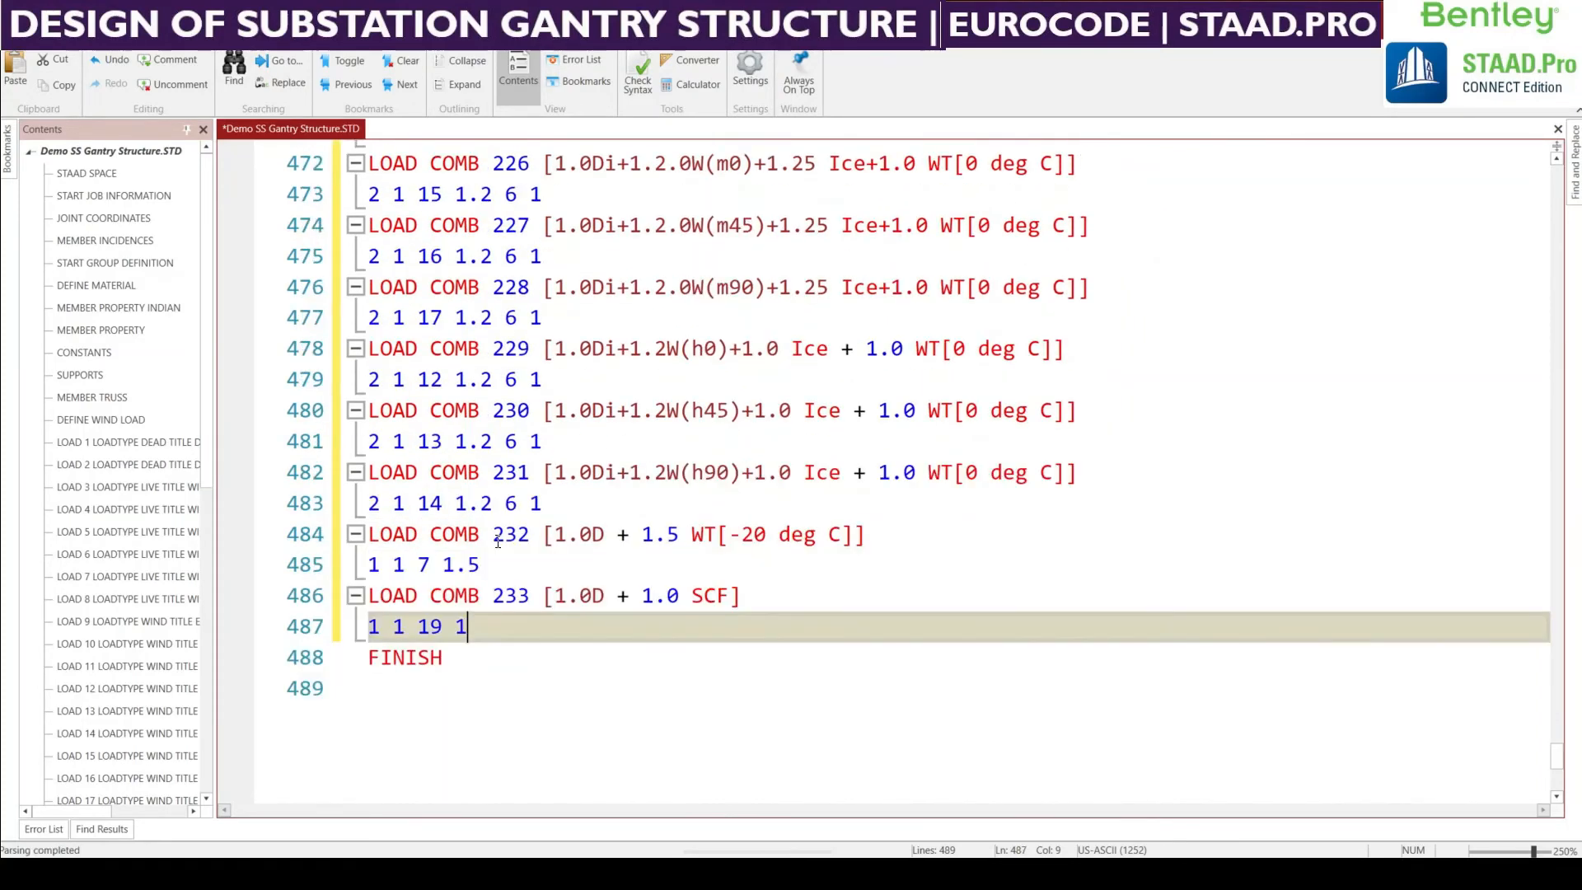
scroll(549, 681, "up", 12)
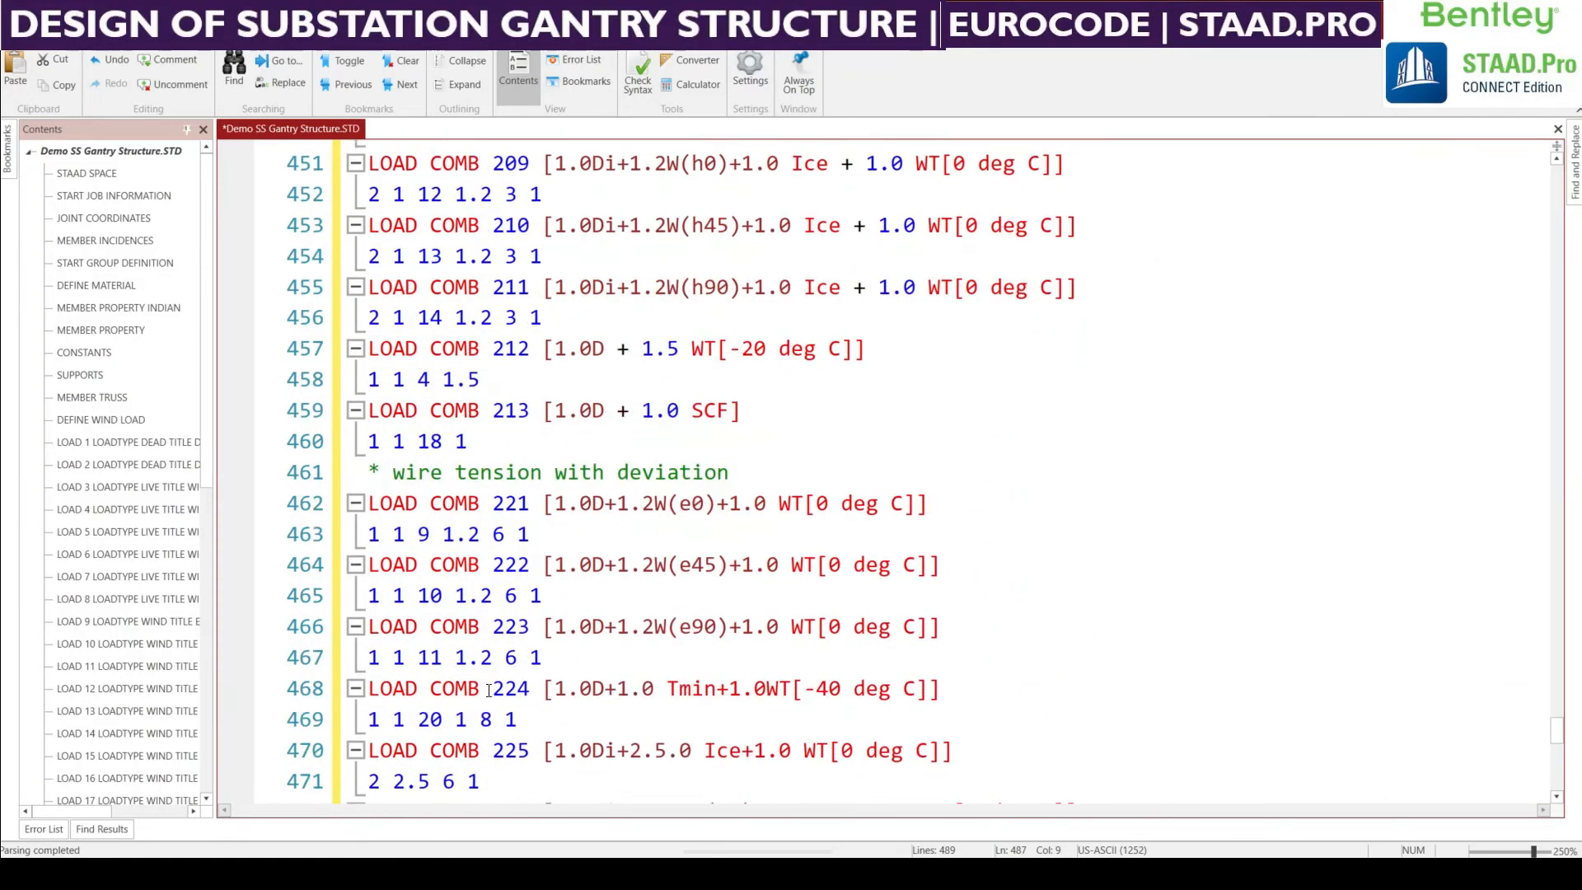
scroll(487, 688, "up", 5)
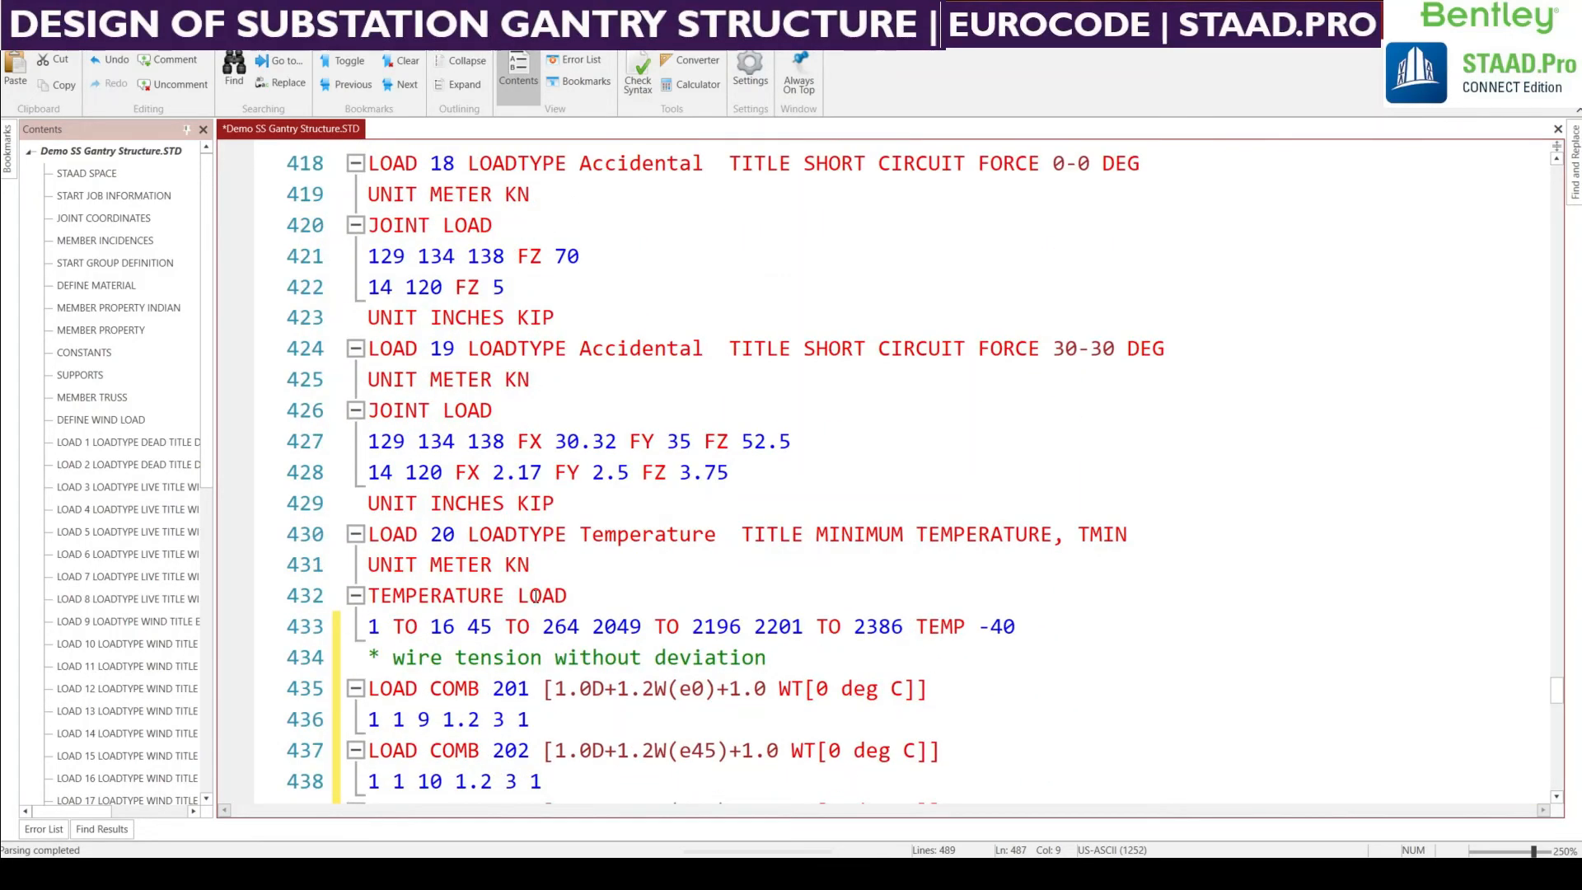
key("ctrl+s")
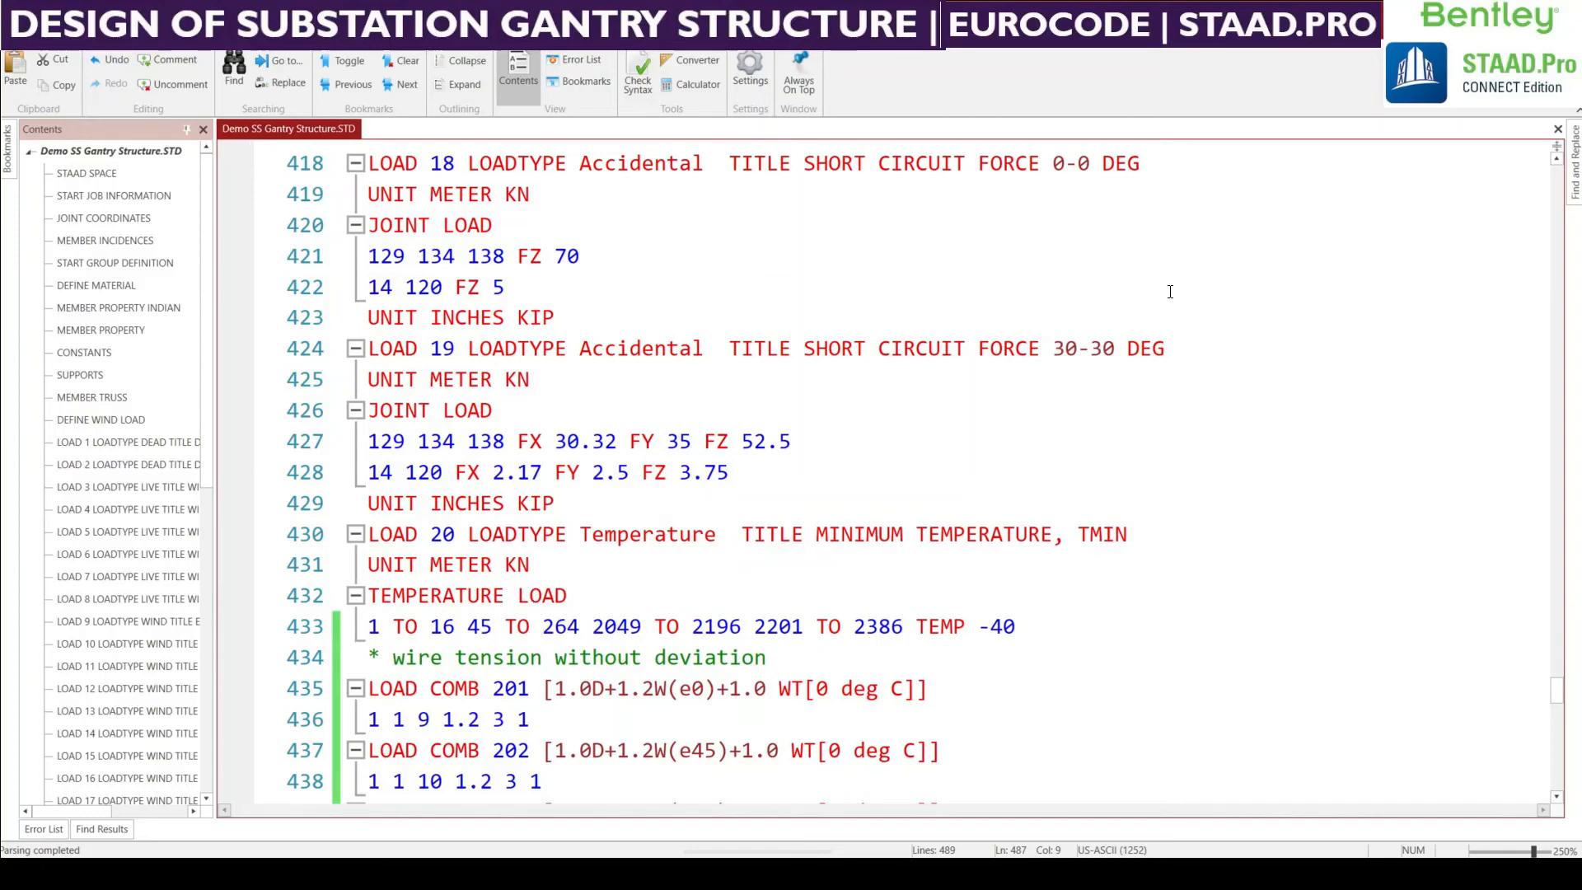
Switch to the STAAD.Pro model window and display the loading diagram of load combination 201 on the gantry
key("alt+Tab")
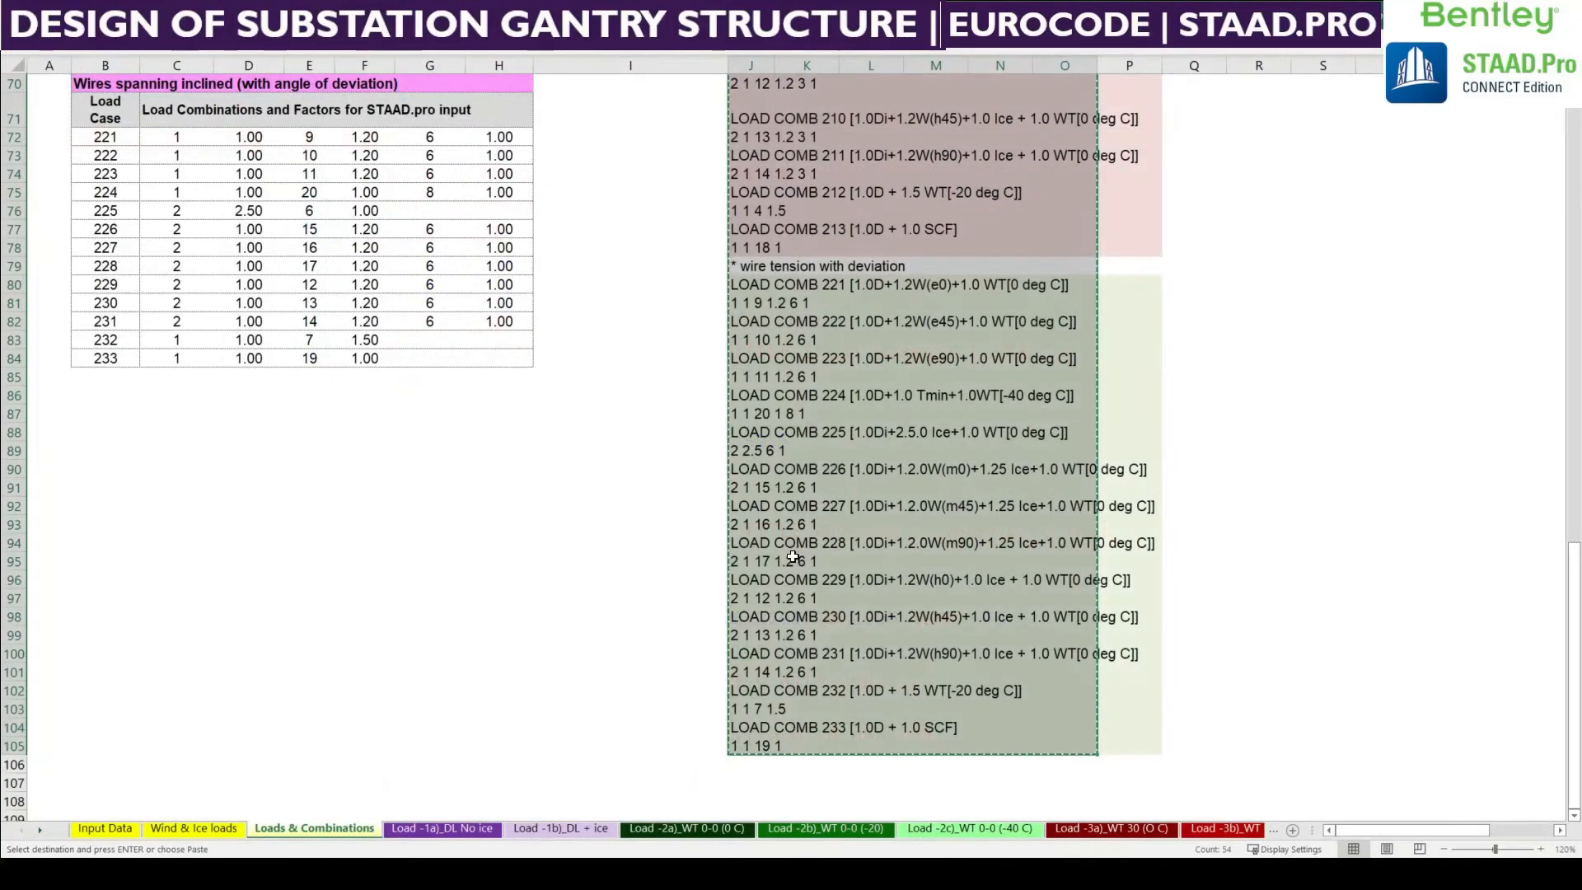
left_click(609, 559)
key("alt+Tab")
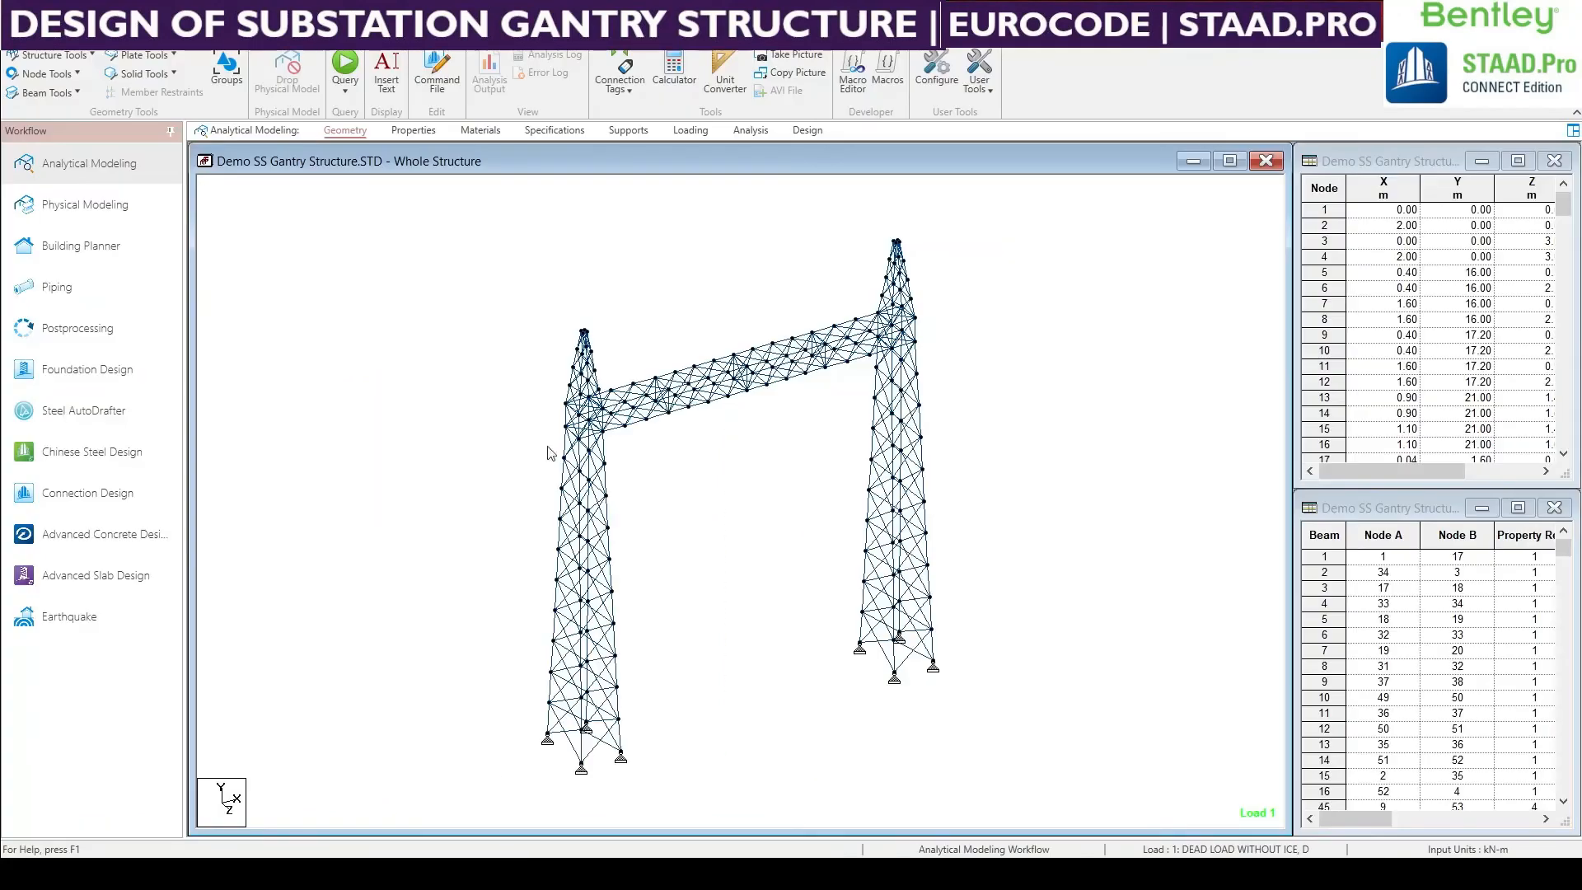
left_click(690, 130)
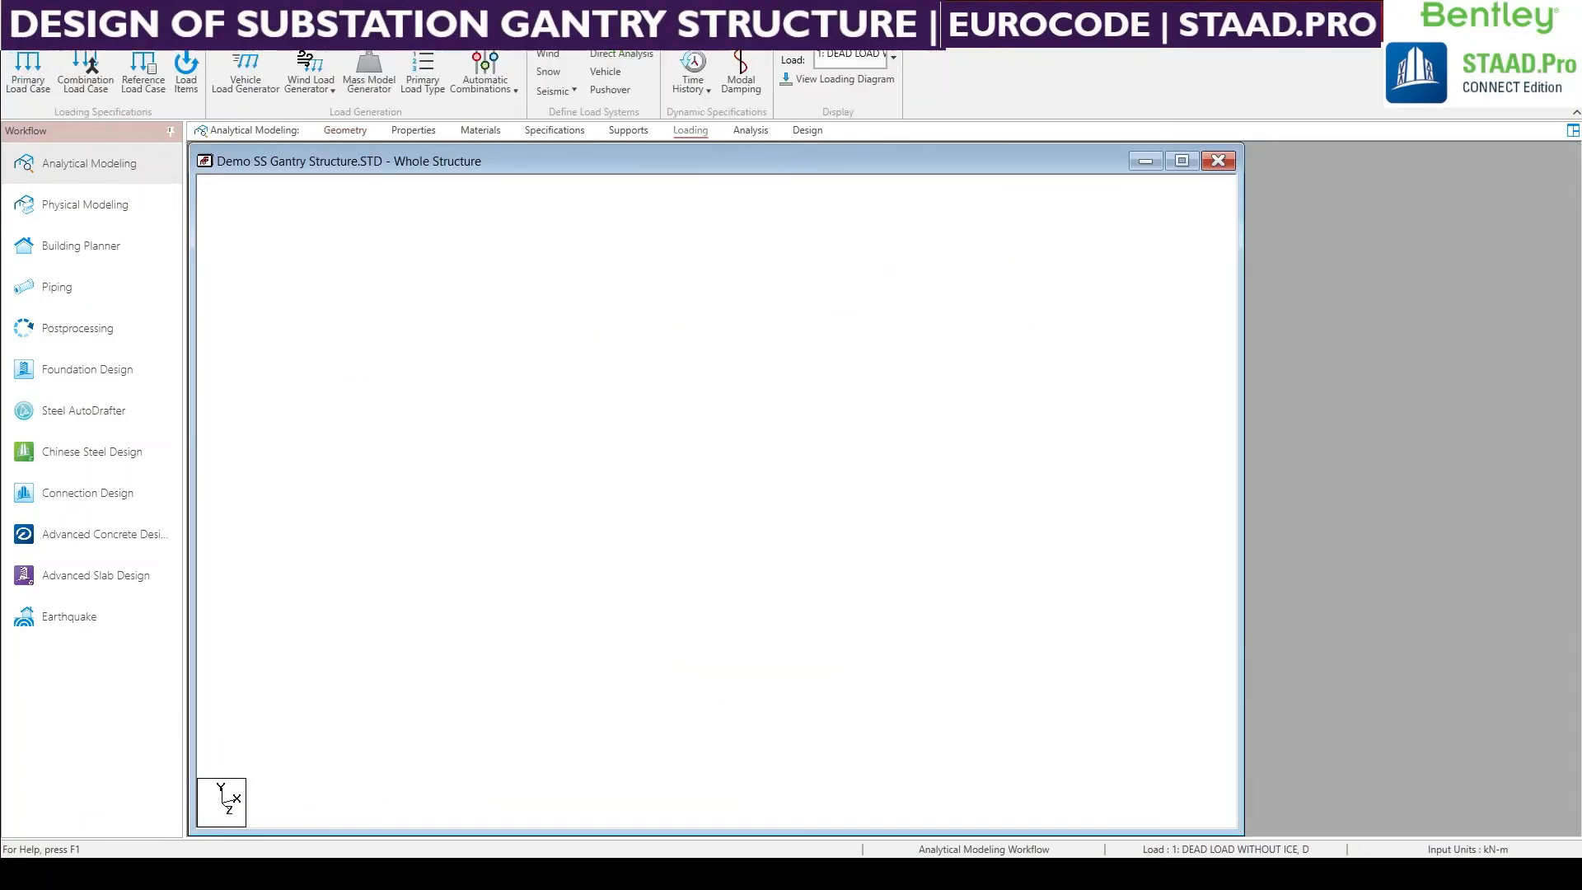
left_click(889, 58)
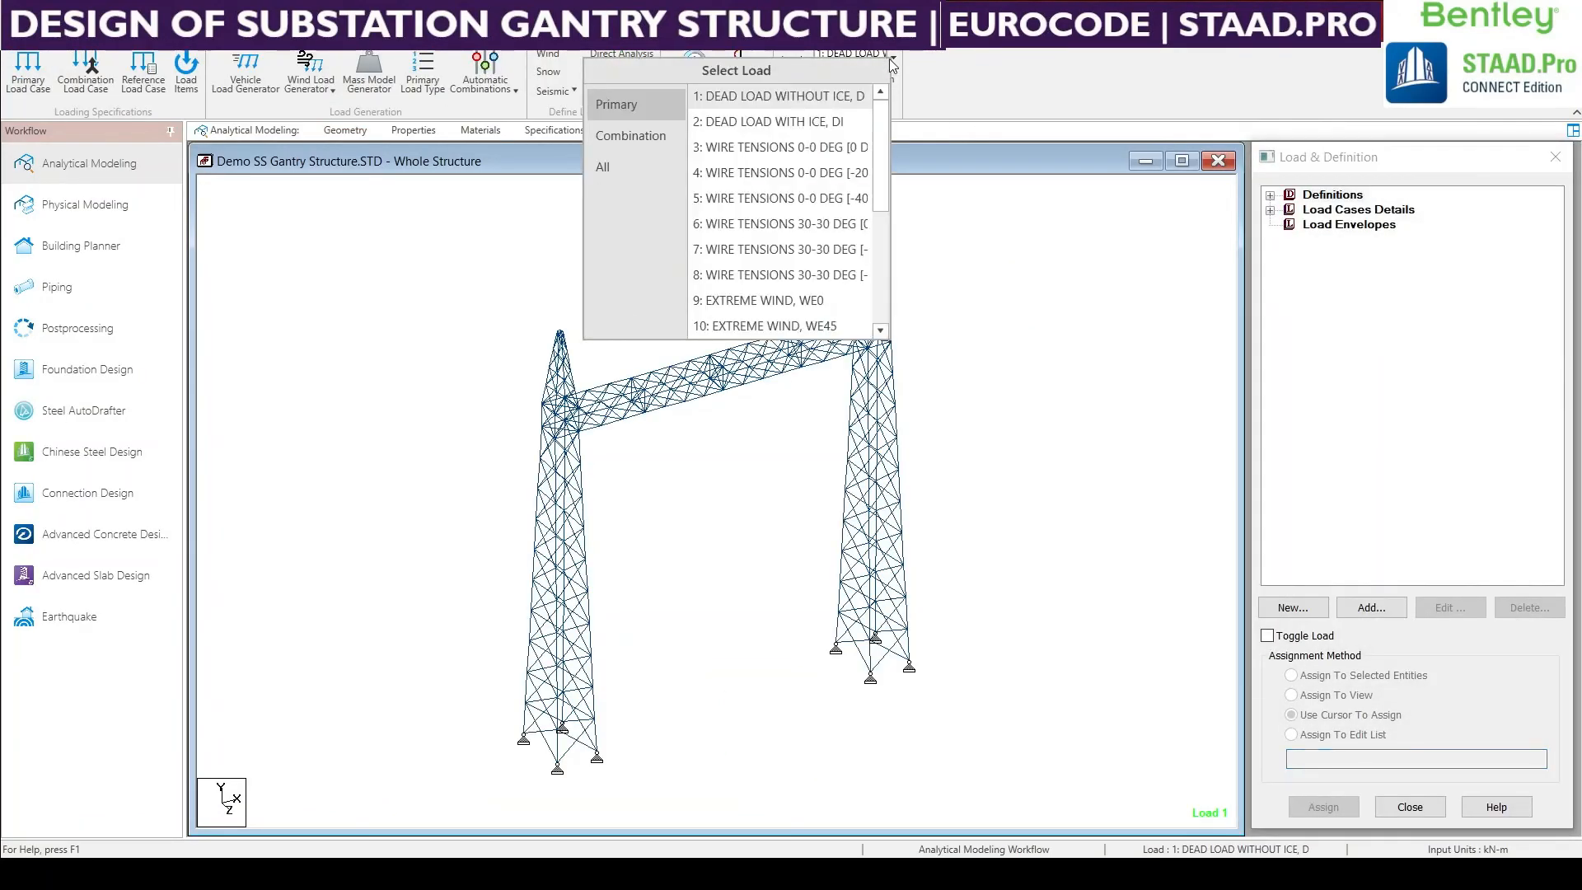
left_click(633, 135)
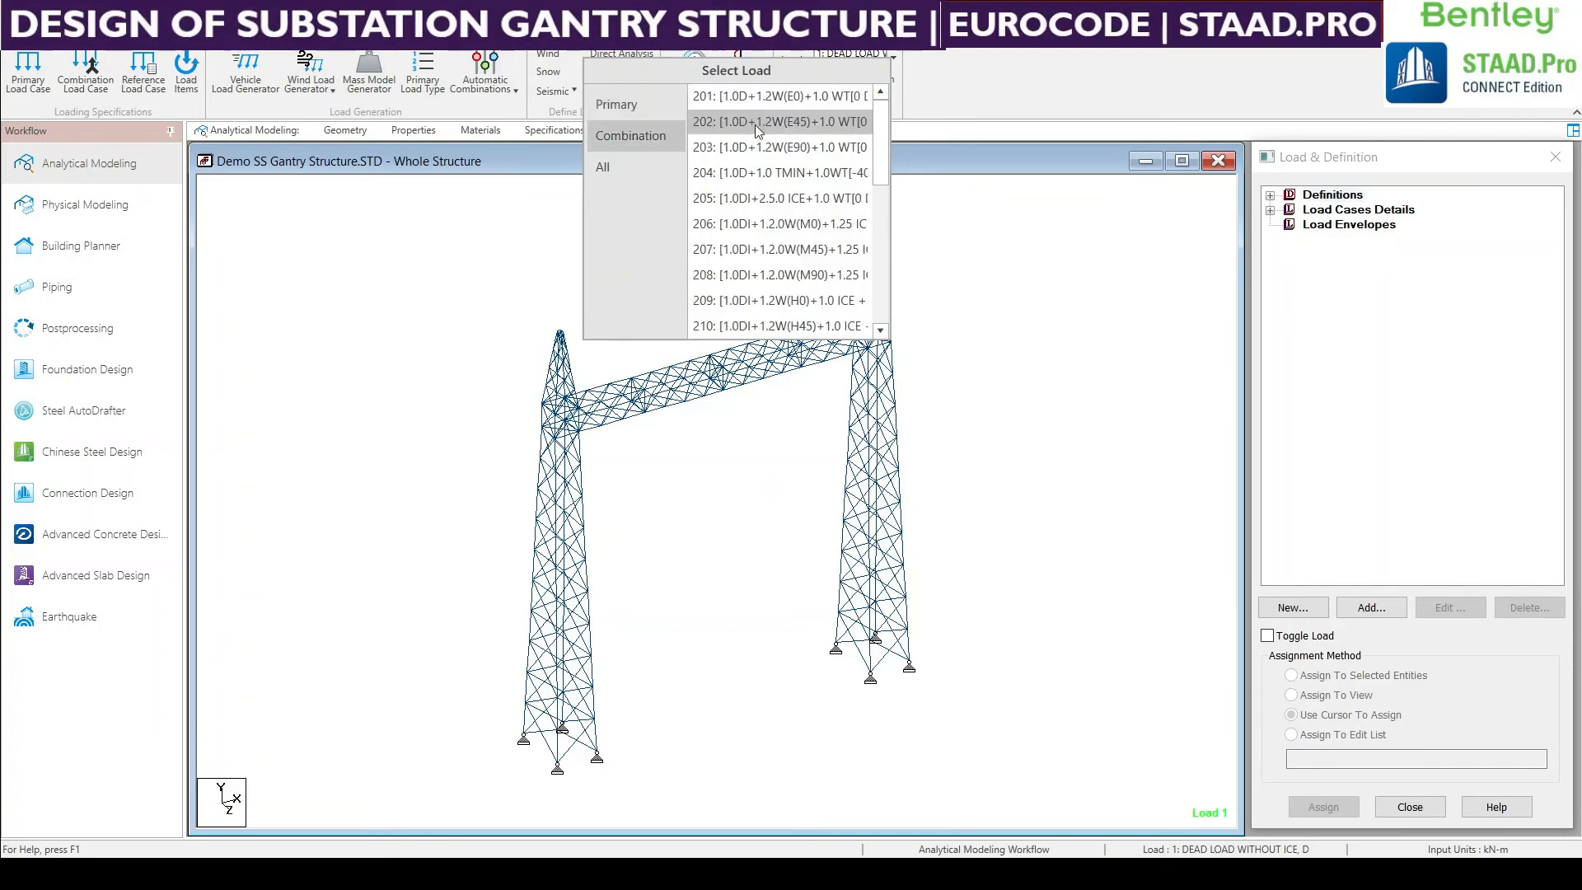
left_click(863, 97)
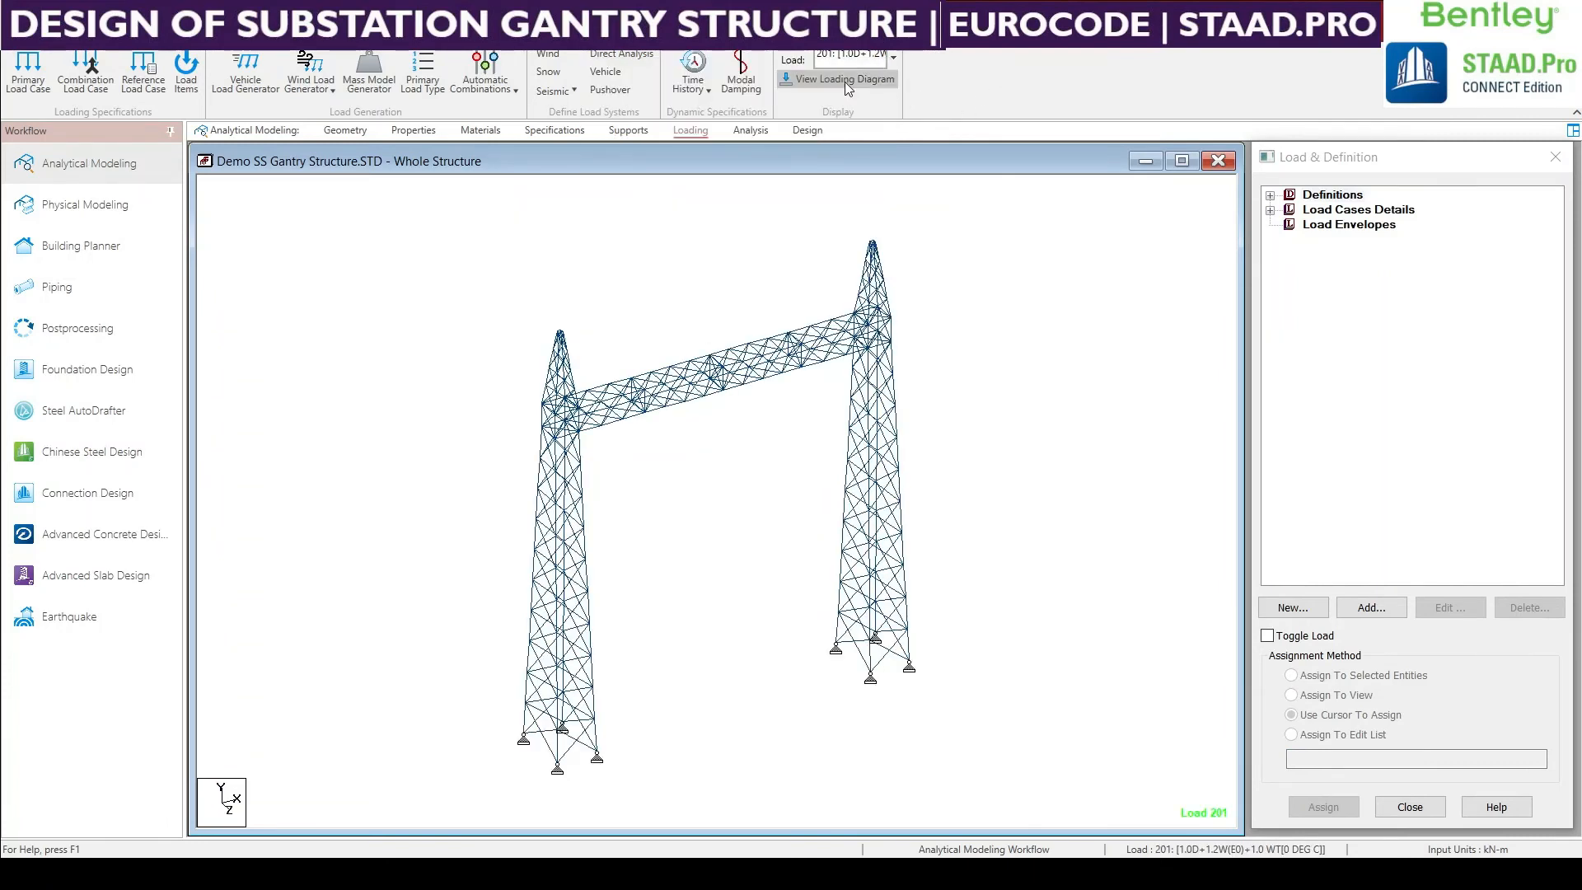
left_click(844, 82)
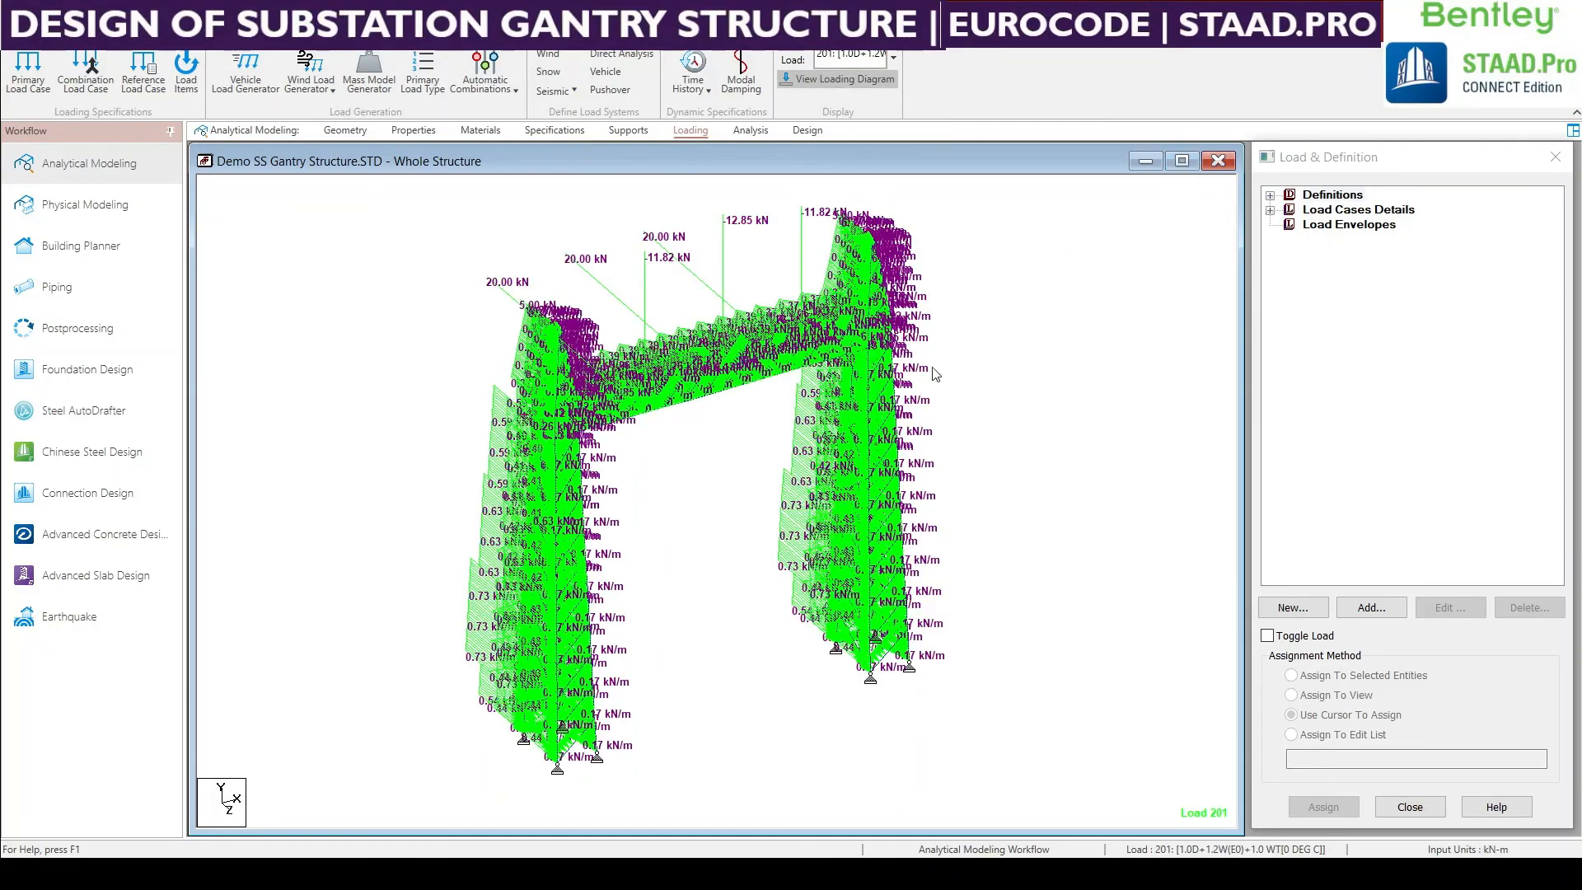
scroll(764, 353, "up", 1)
middle_click_drag(764, 353, 753, 401)
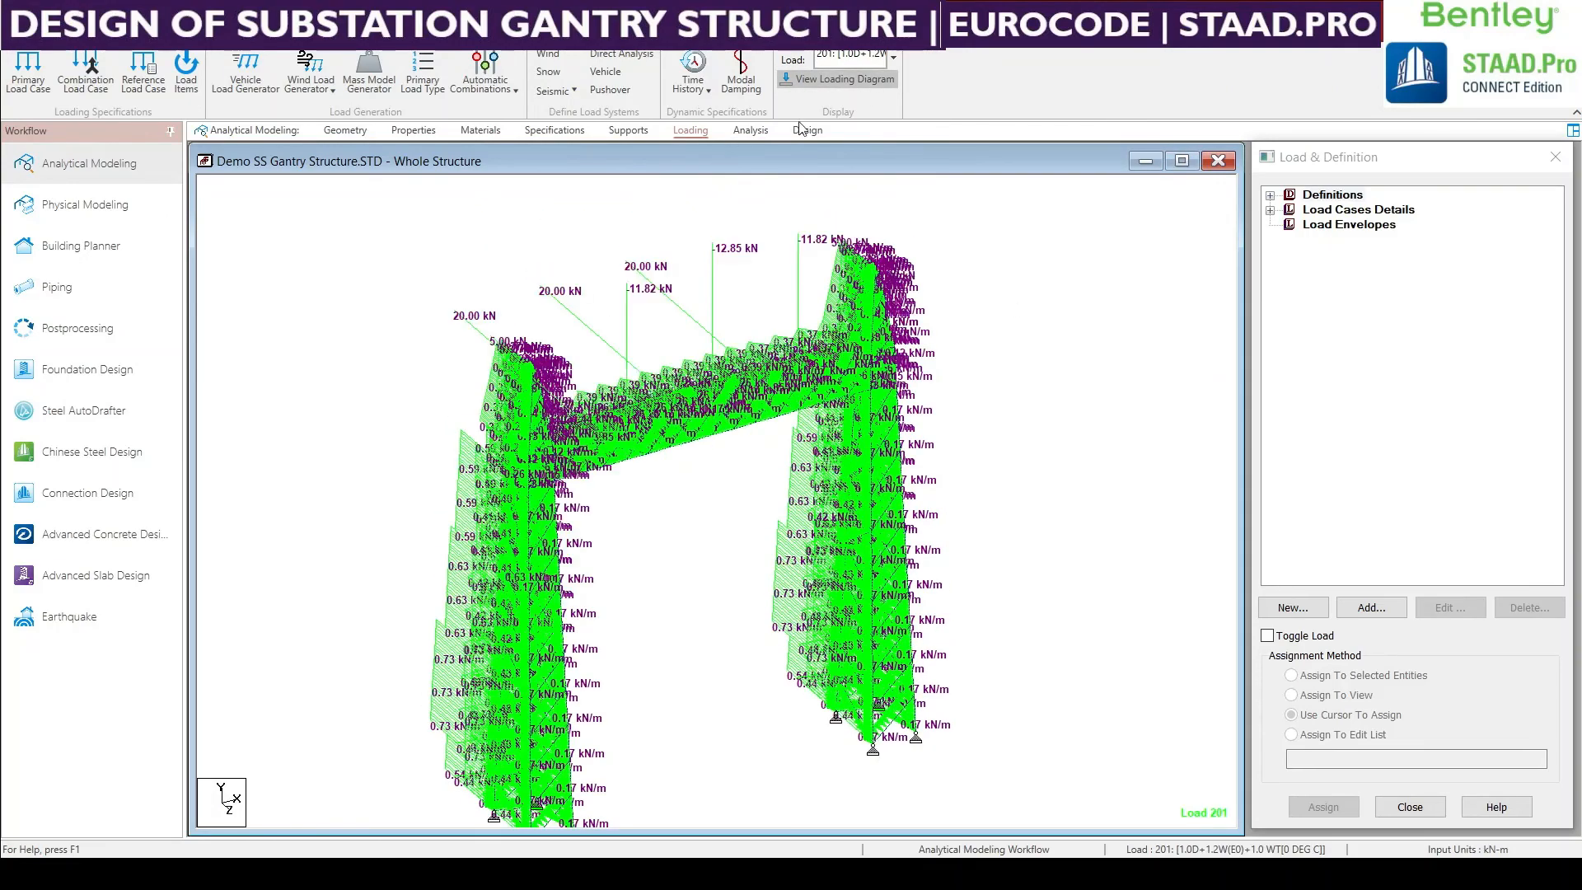
Show the loads of primary case 5, wire tensions 0-0 deg, followed by those of load combination 209
left_click(894, 61)
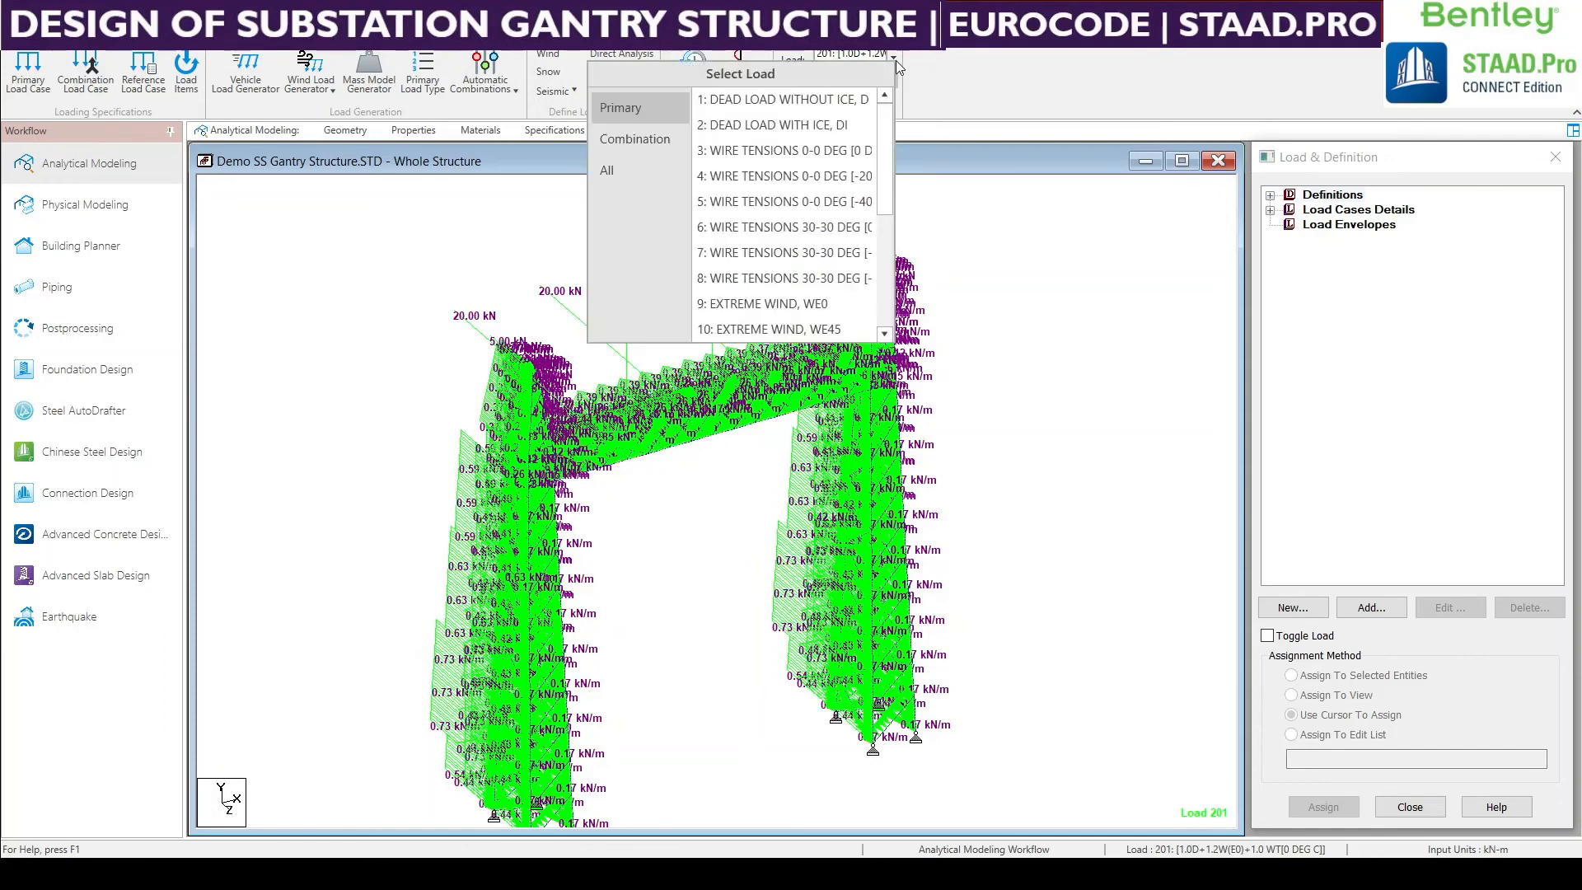
left_click(785, 201)
left_click(638, 140)
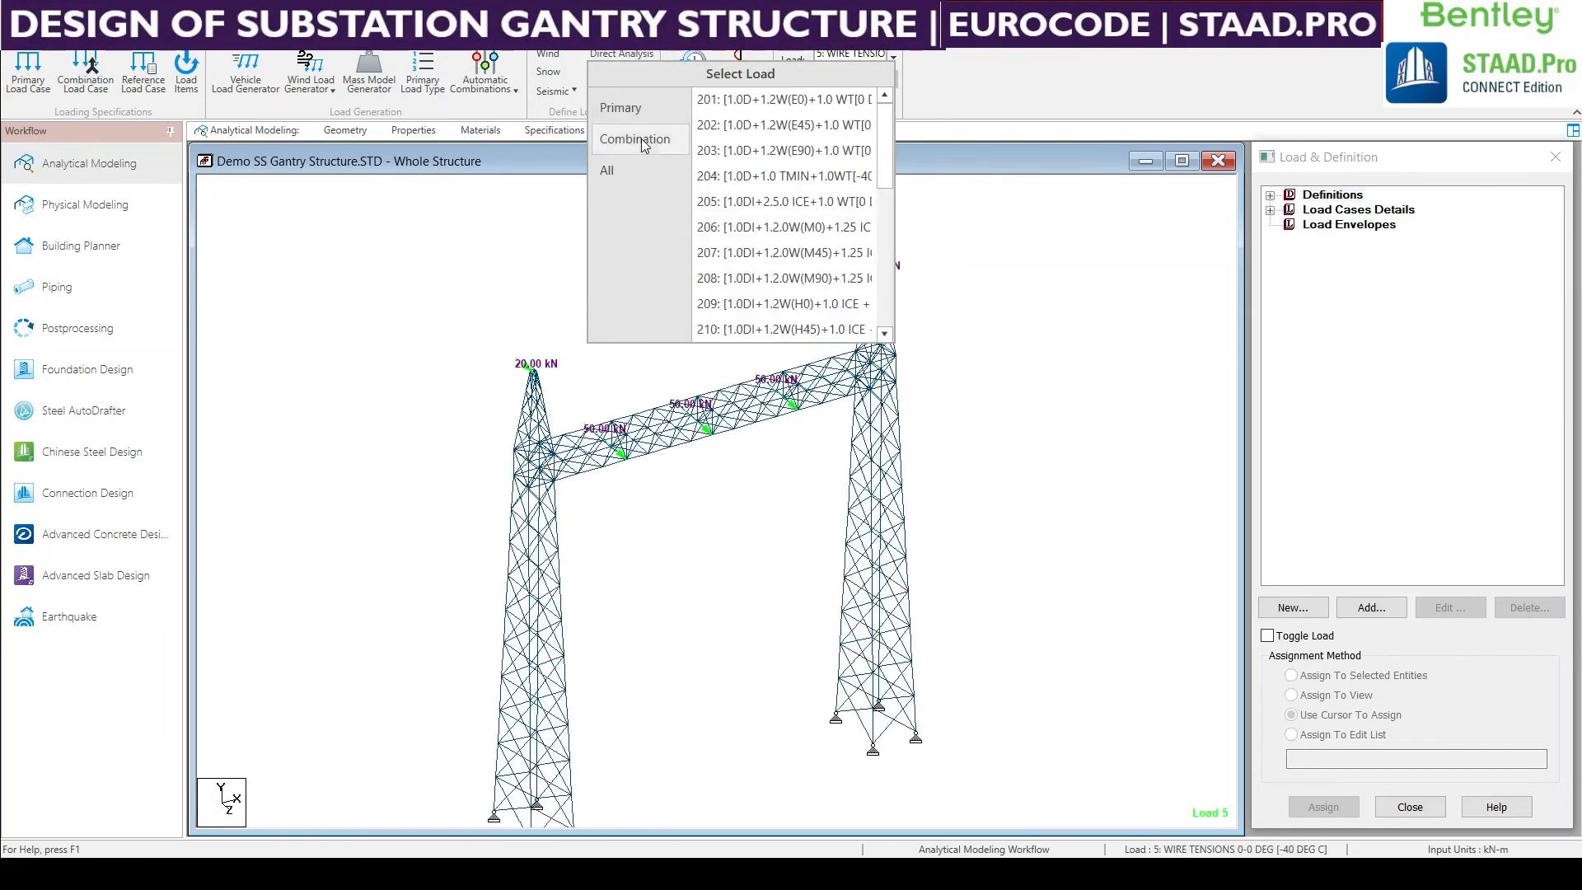
left_click(787, 277)
left_click(760, 304)
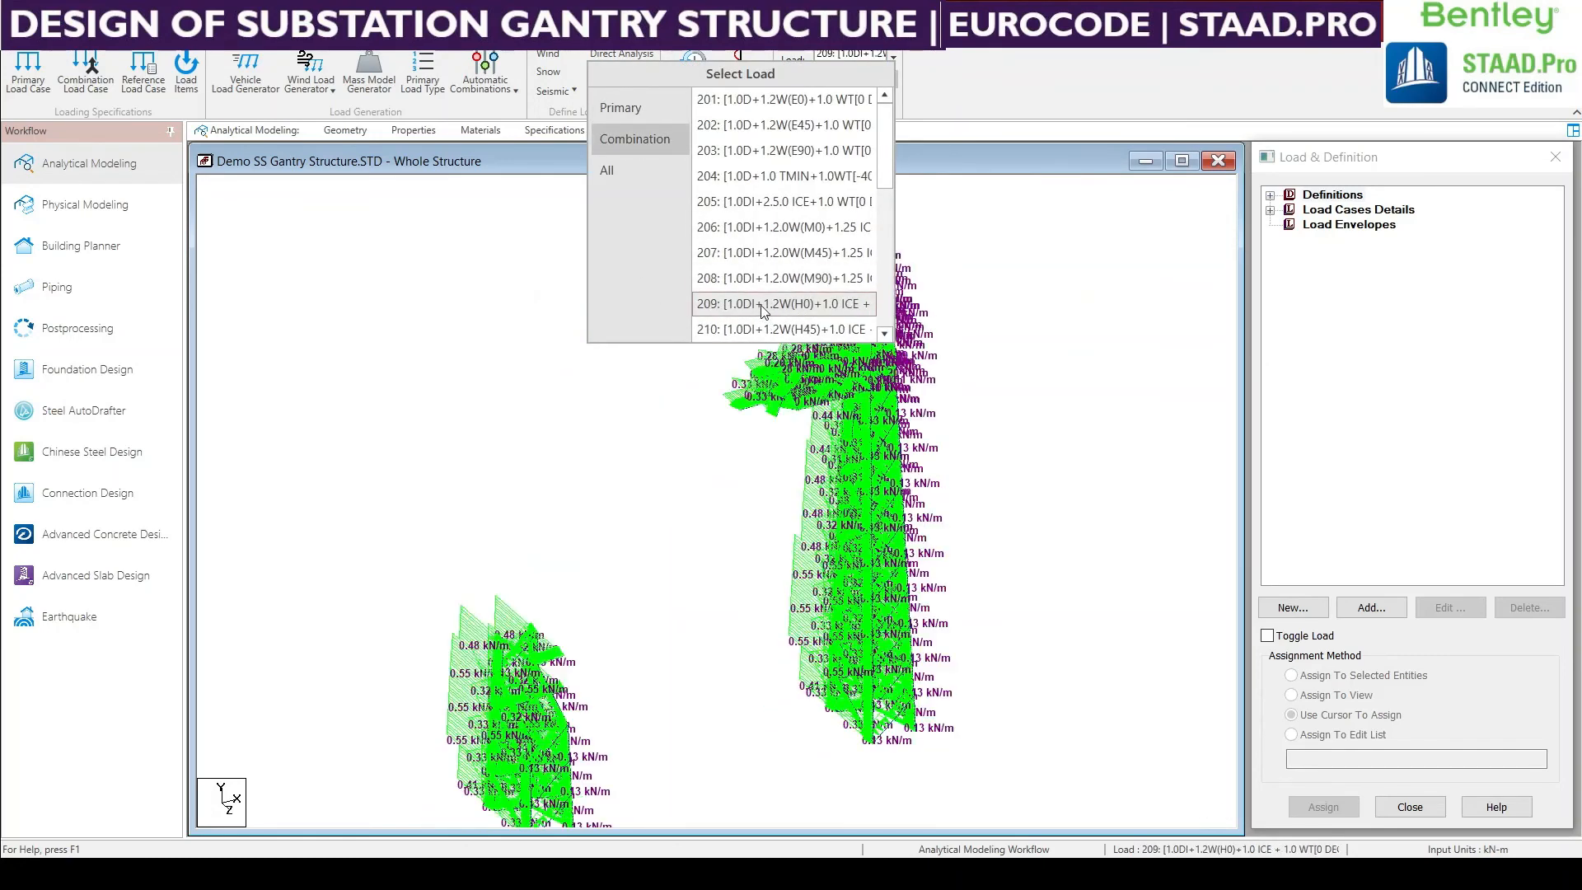
Check the loading diagrams of the last load combinations, including 231 and 233
scroll(759, 304, "down", 8)
left_click(761, 306)
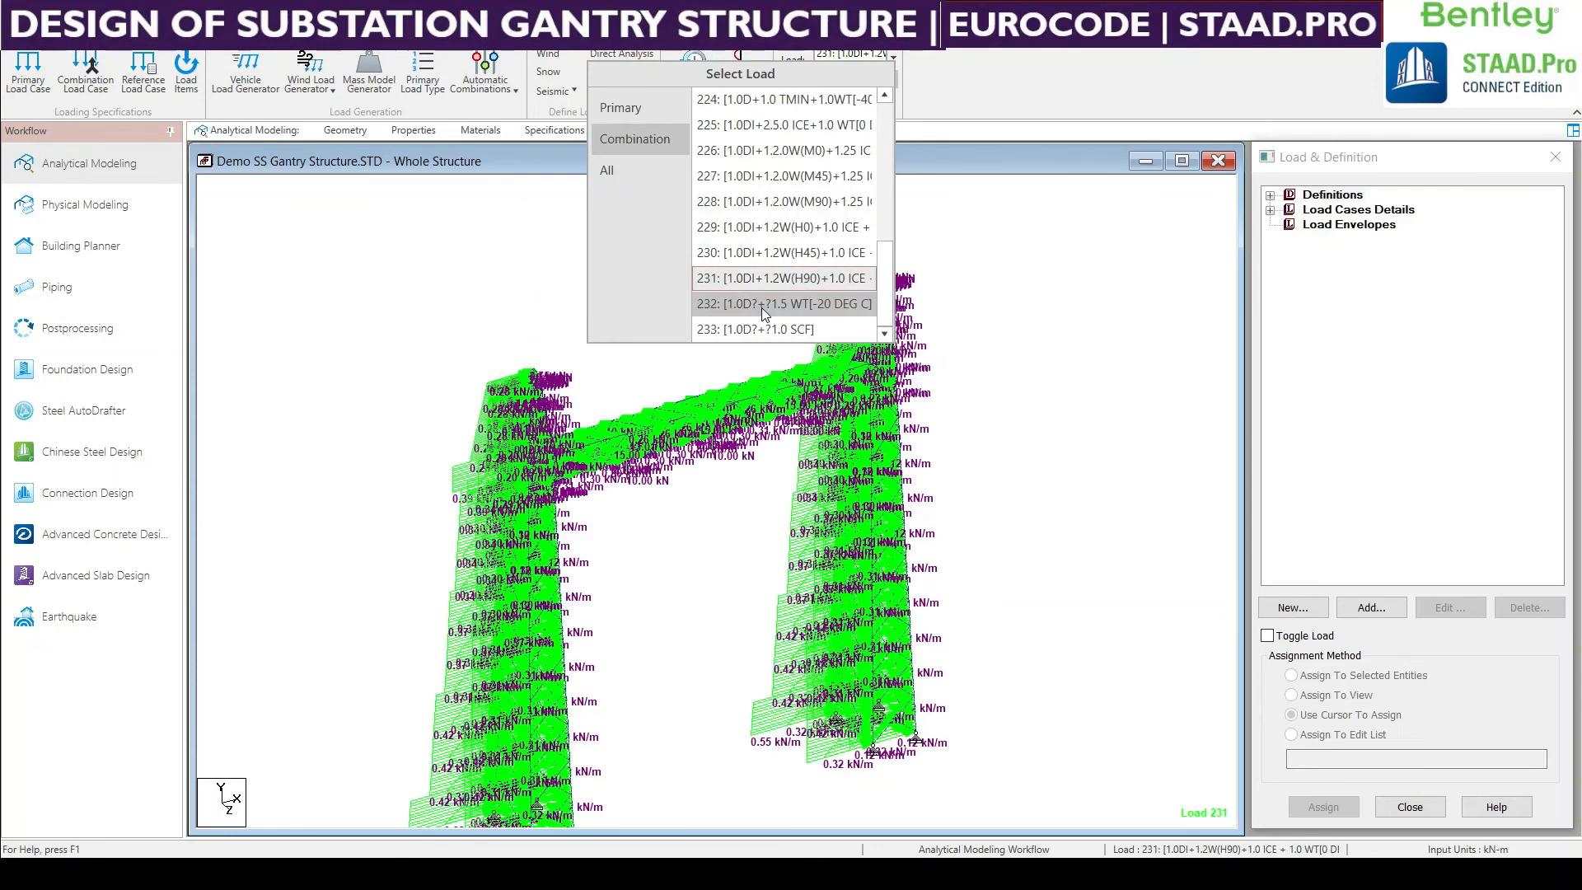
scroll(761, 304, "down", 1)
left_click(758, 329)
left_click(759, 276)
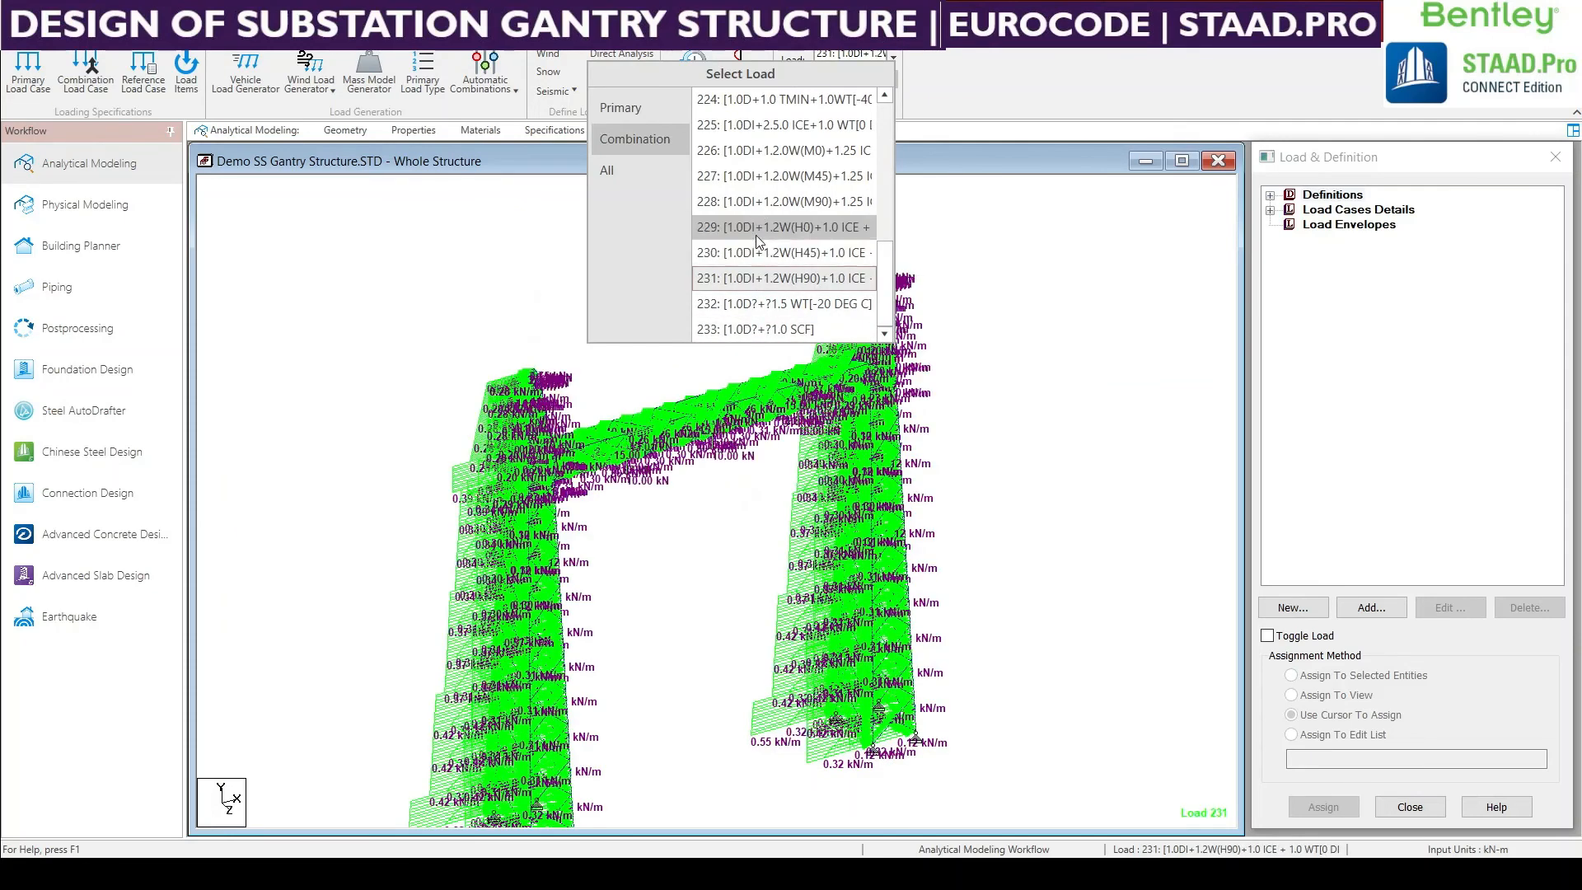
left_click(760, 229)
left_click(753, 327)
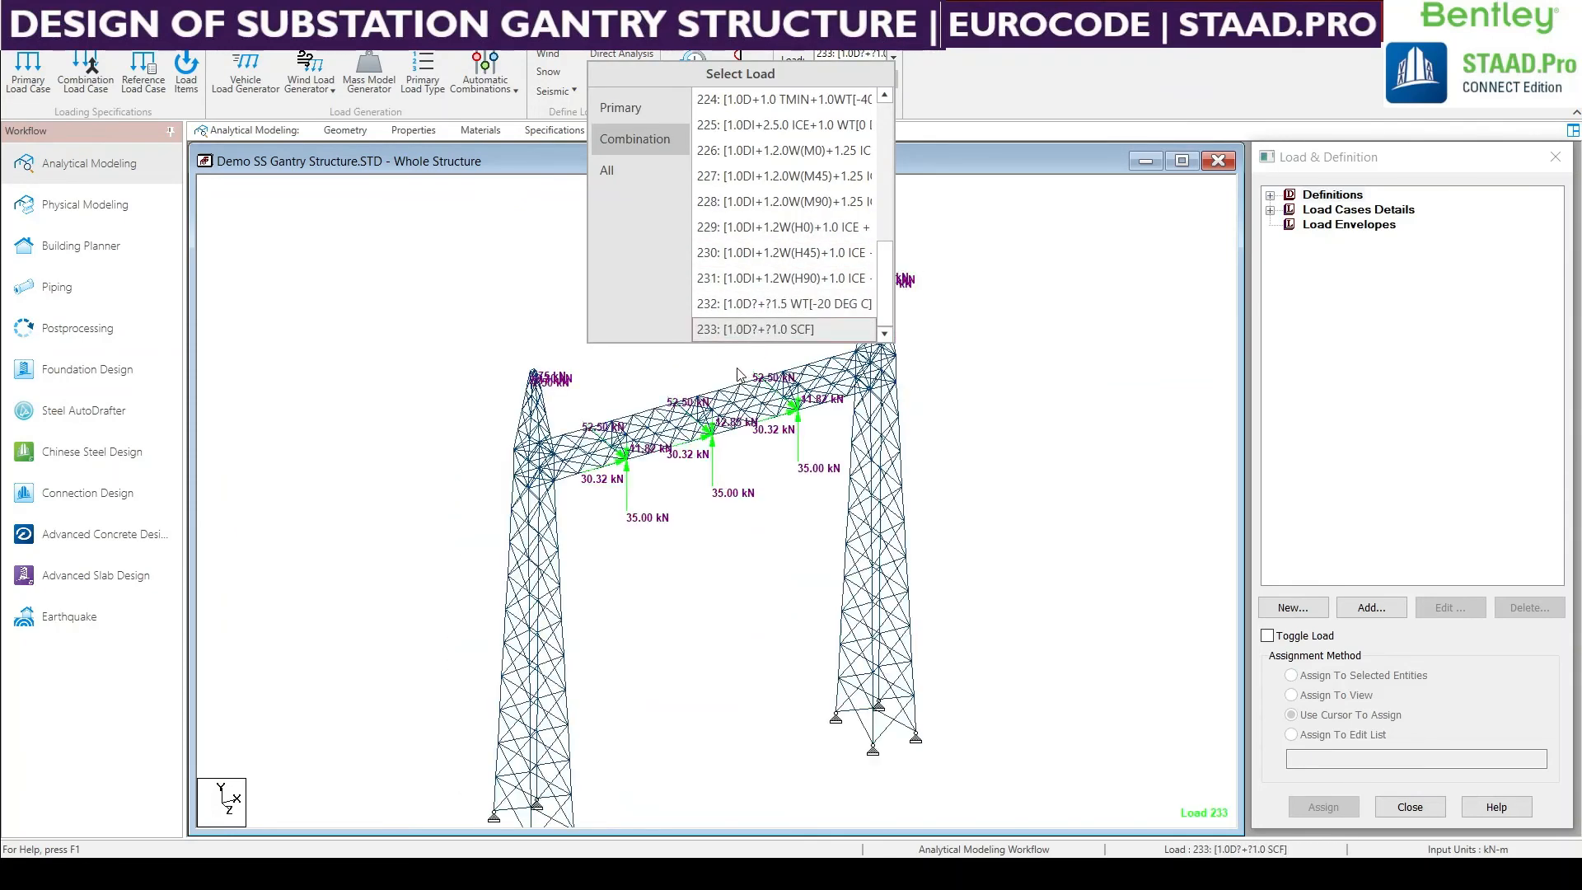
Go back through the earlier load combinations and view the loading diagrams of 226 and 203
scroll(769, 255, "up", 3)
left_click(768, 232)
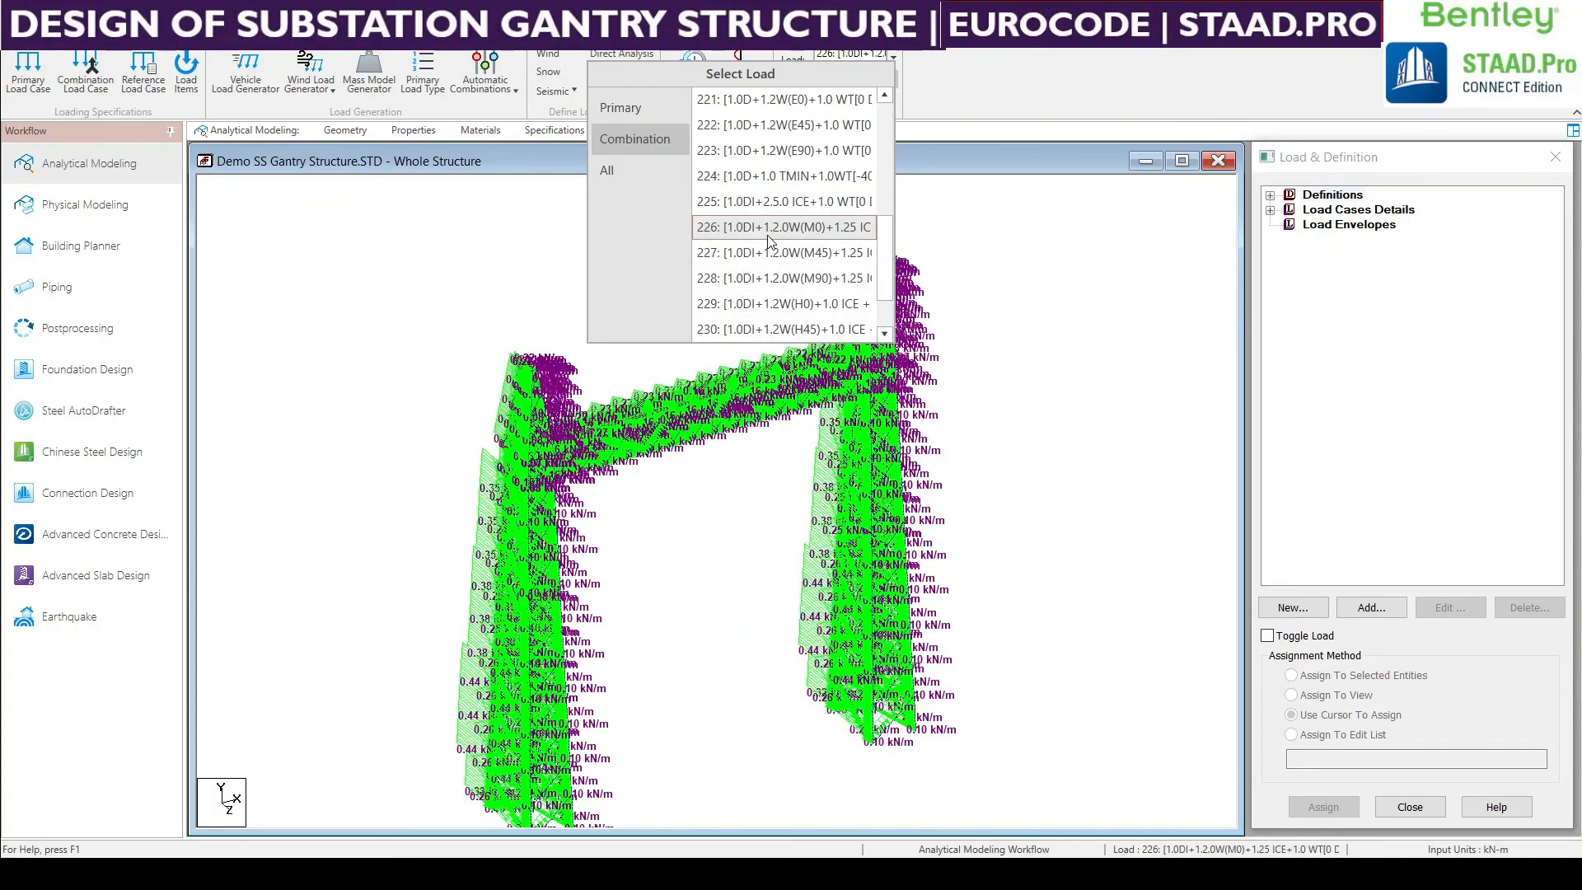
scroll(767, 219, "up", 2)
left_click(766, 211)
scroll(765, 211, "up", 3)
left_click(767, 195)
left_click(772, 150)
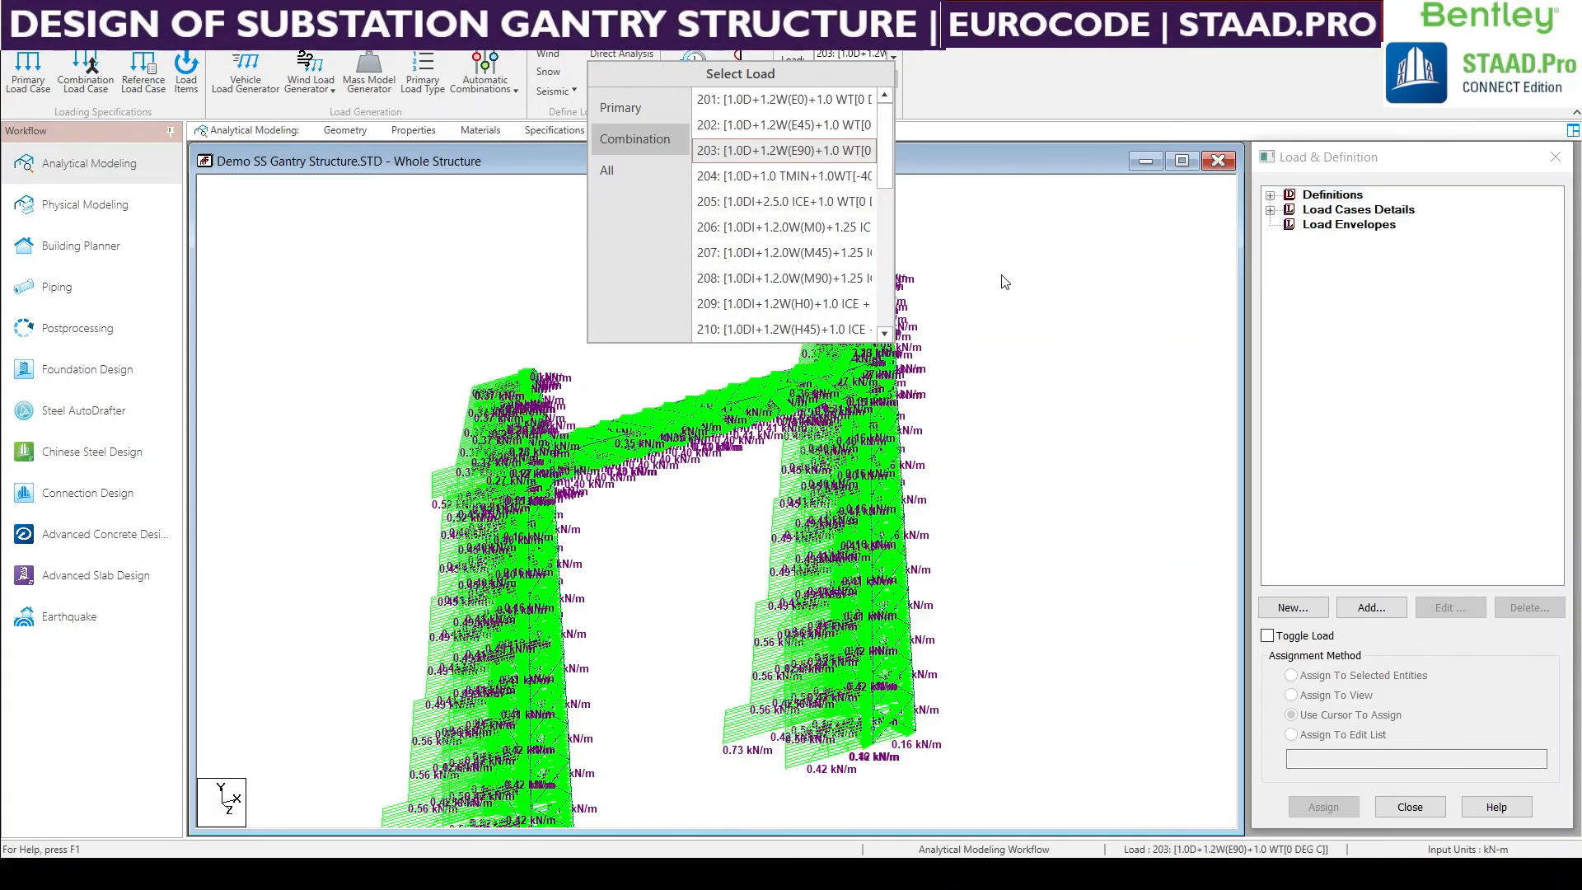
Expand the load case details to examine the factored load cases in combination 201 and show its loads on the model
left_click(1269, 210)
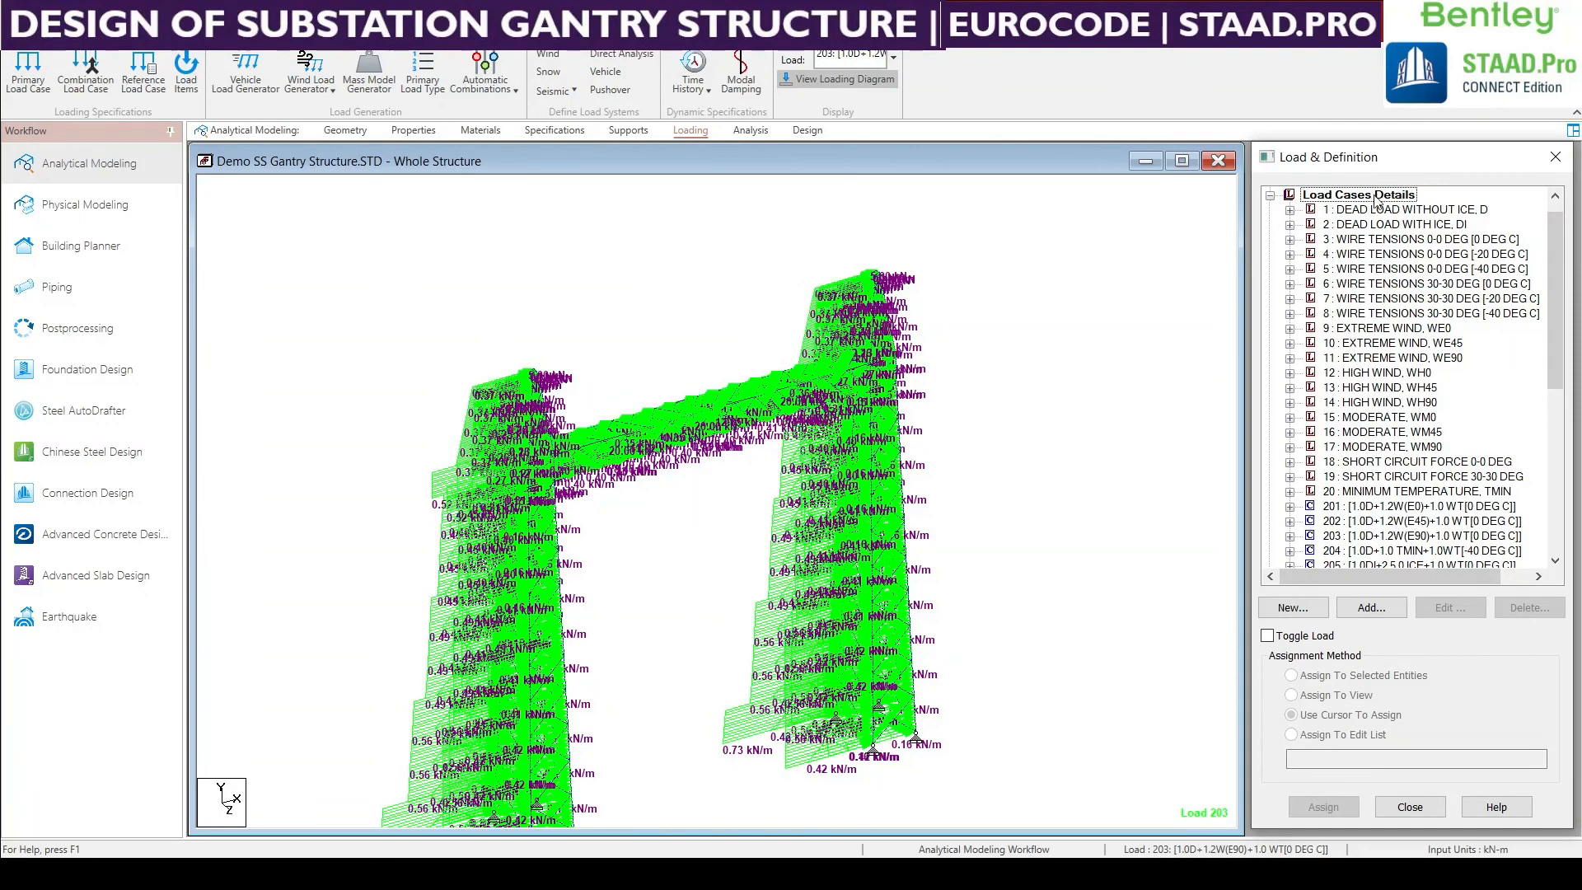
scroll(1385, 373, "down", 3)
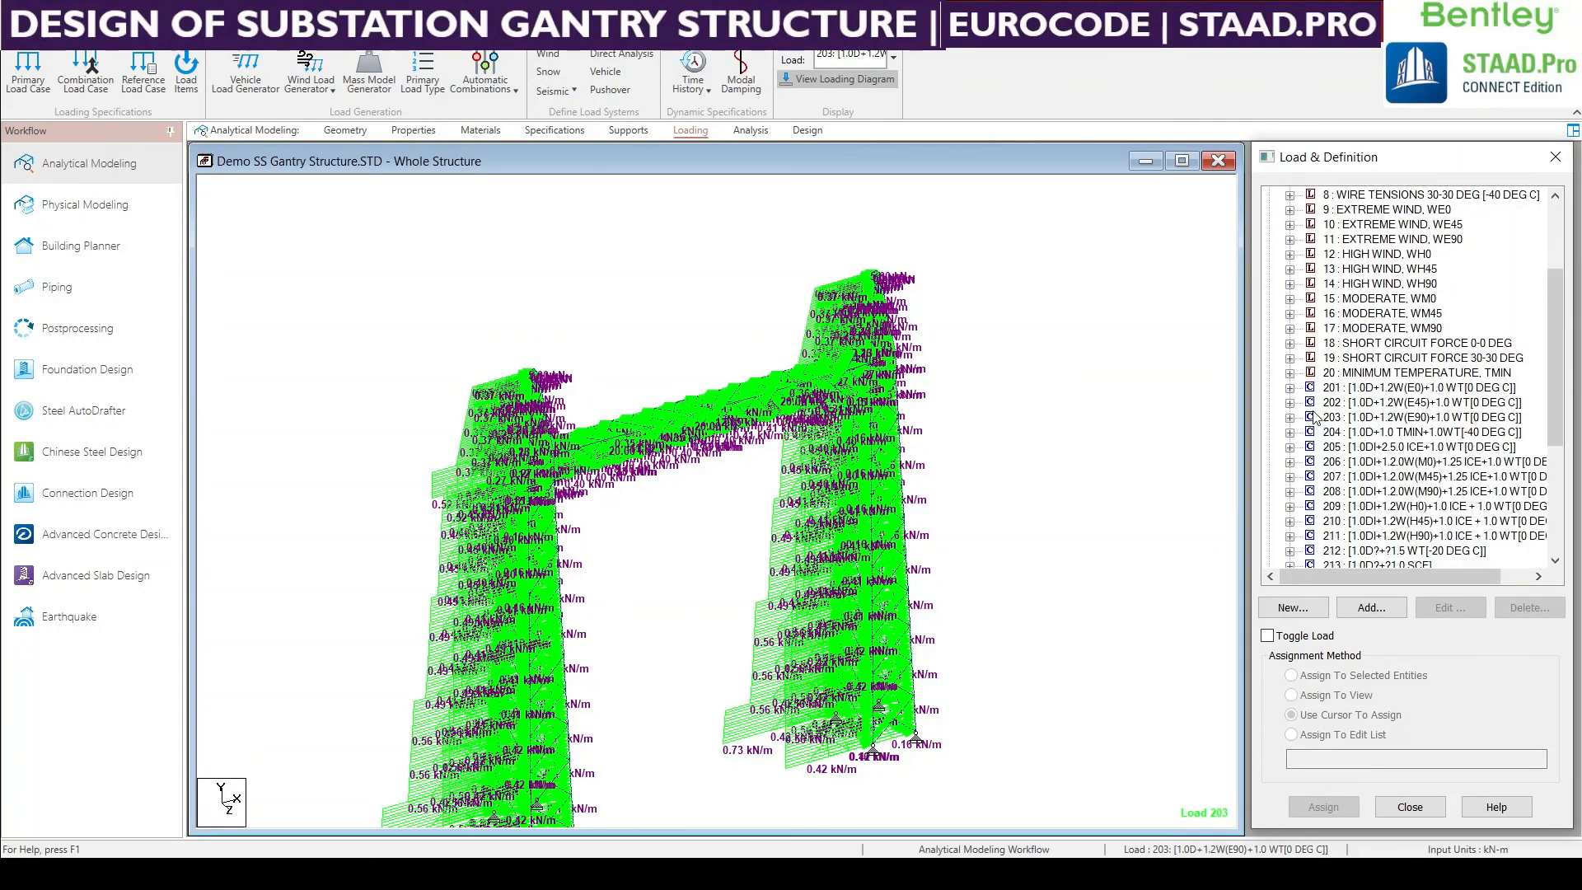
left_click(1290, 388)
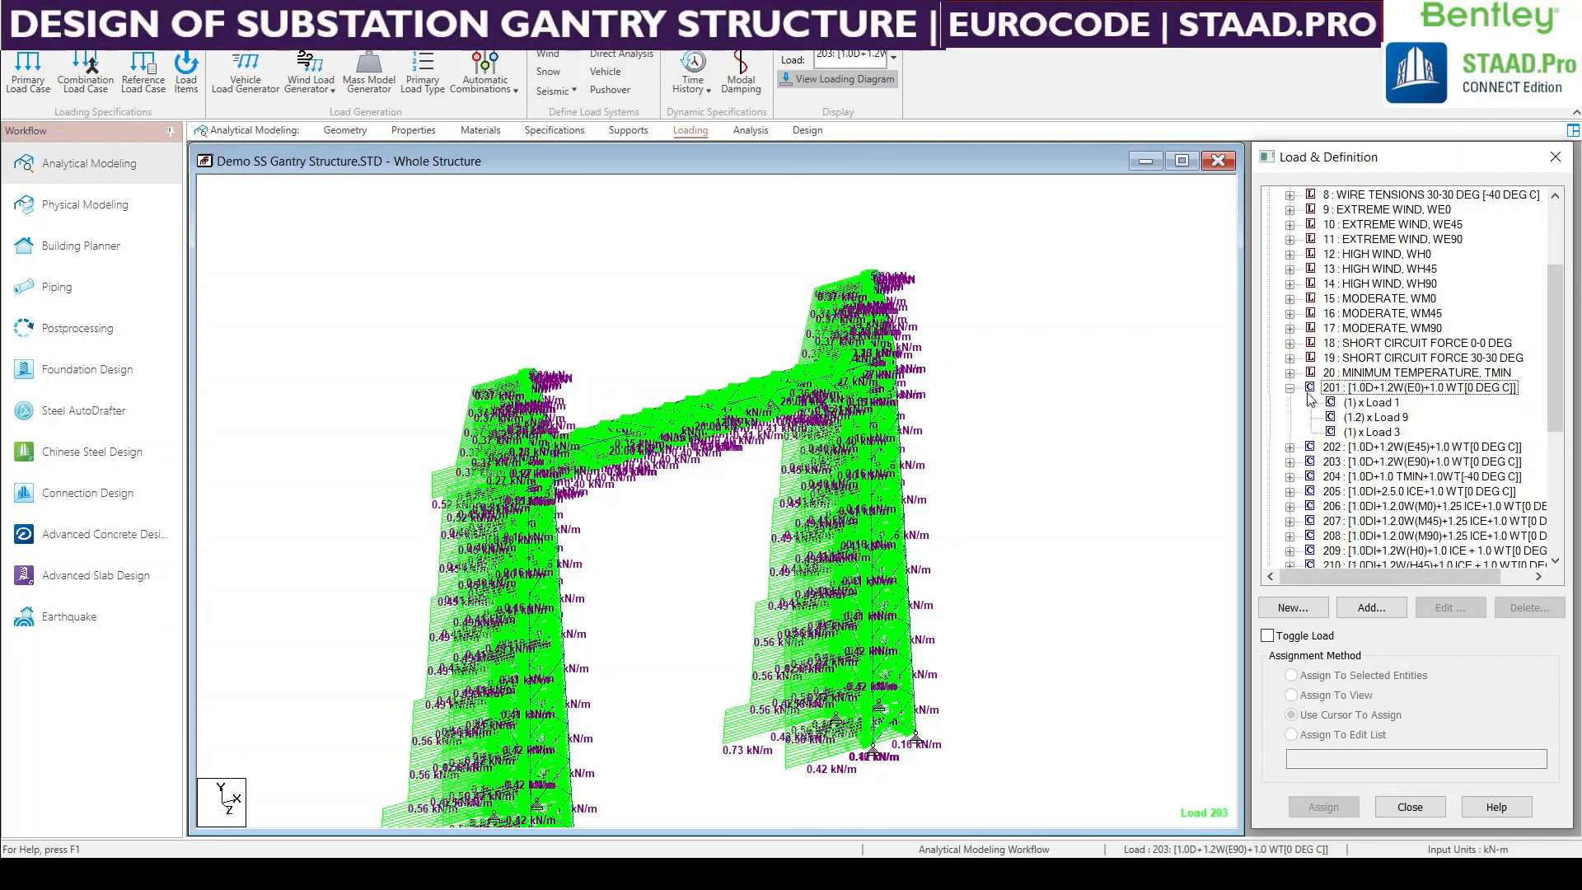
left_click(1310, 391)
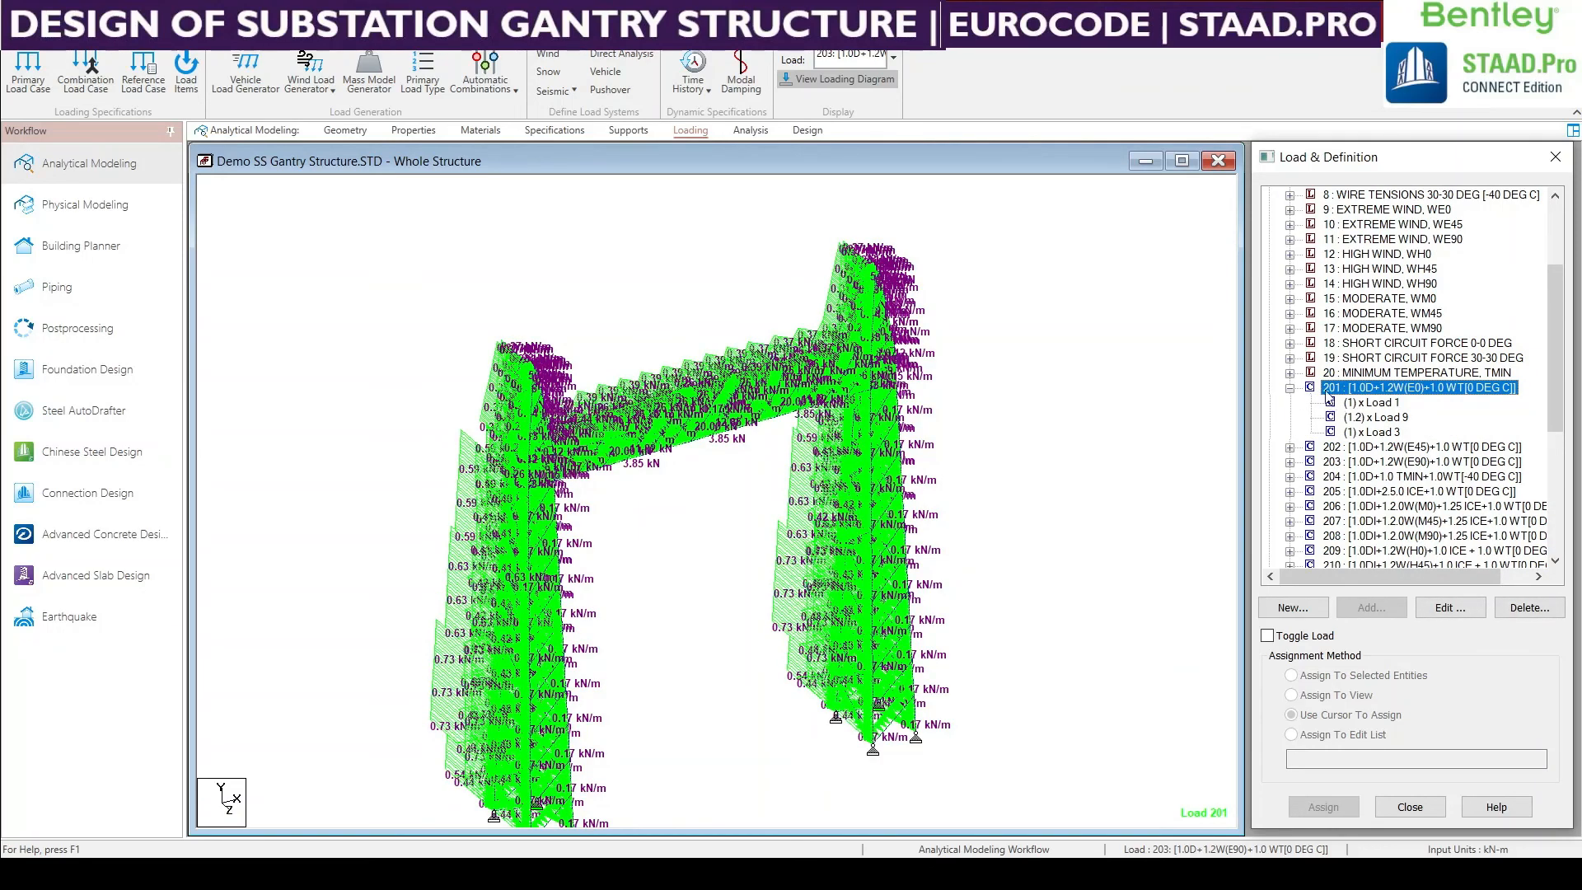
View the loads of combinations 206 and 209 on the model from the load case details
left_click(1310, 378)
left_click(1363, 404)
scroll(1364, 440, "down", 1)
left_click(1364, 449)
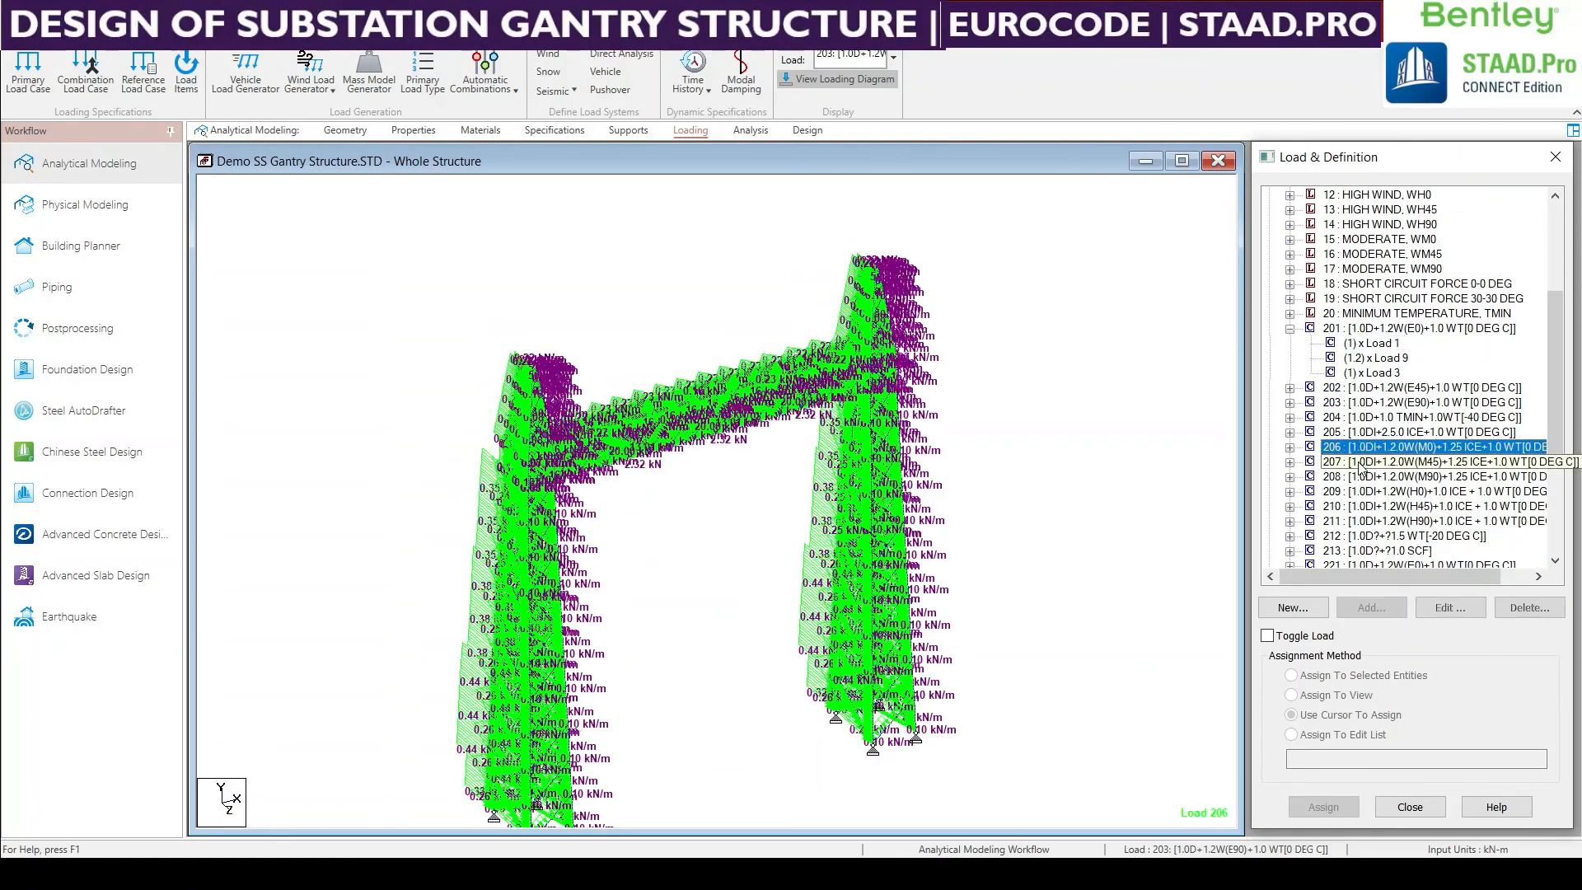
left_click(1366, 496)
left_click(710, 542)
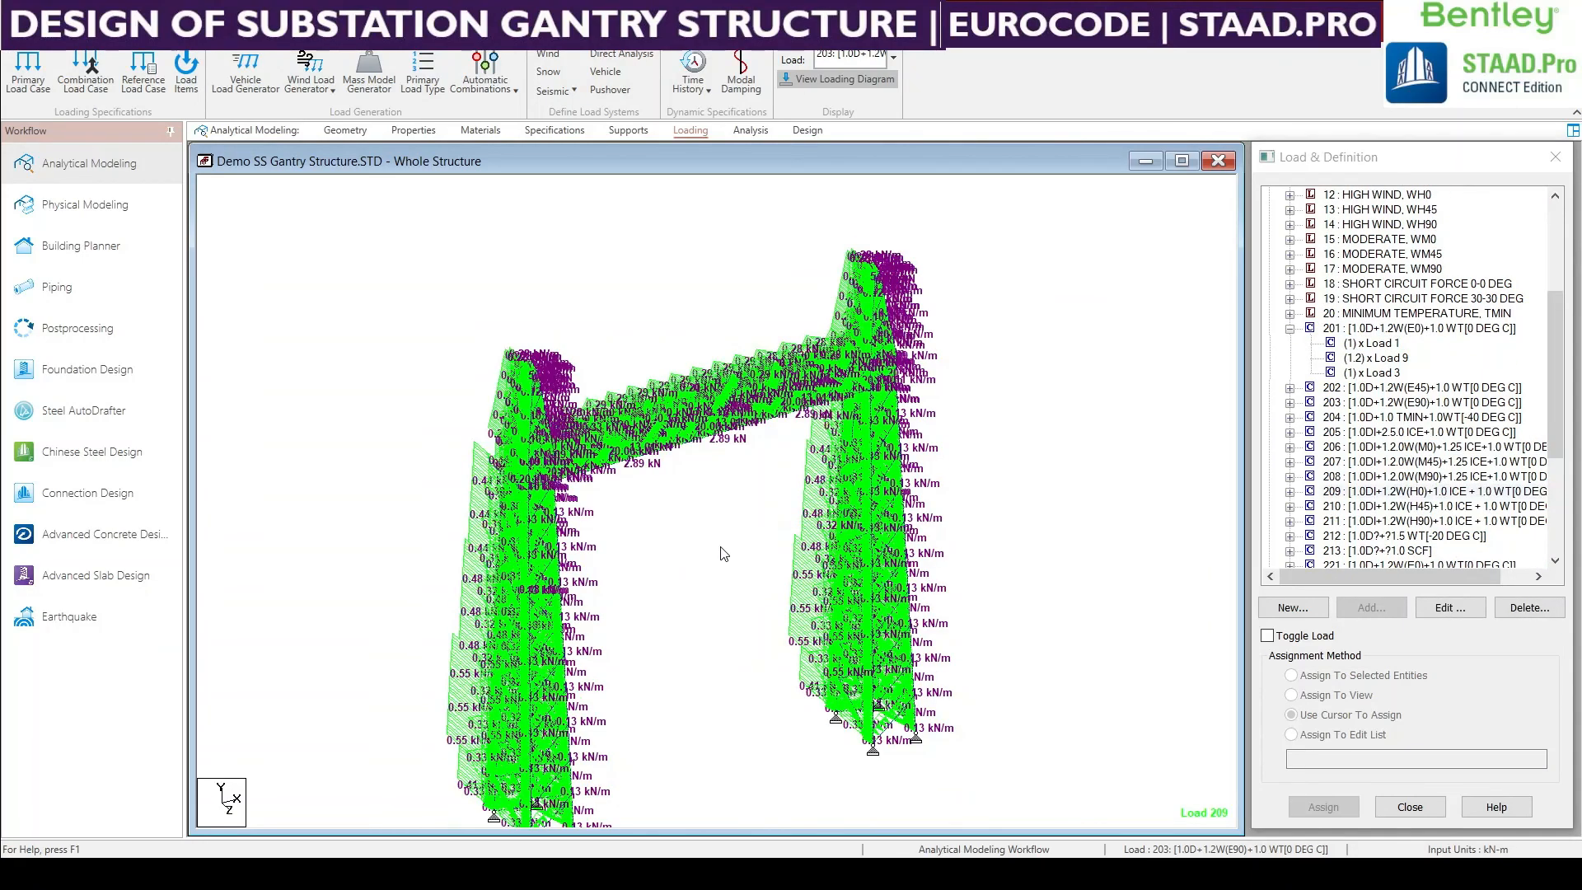
middle_click_drag(720, 556, 723, 545)
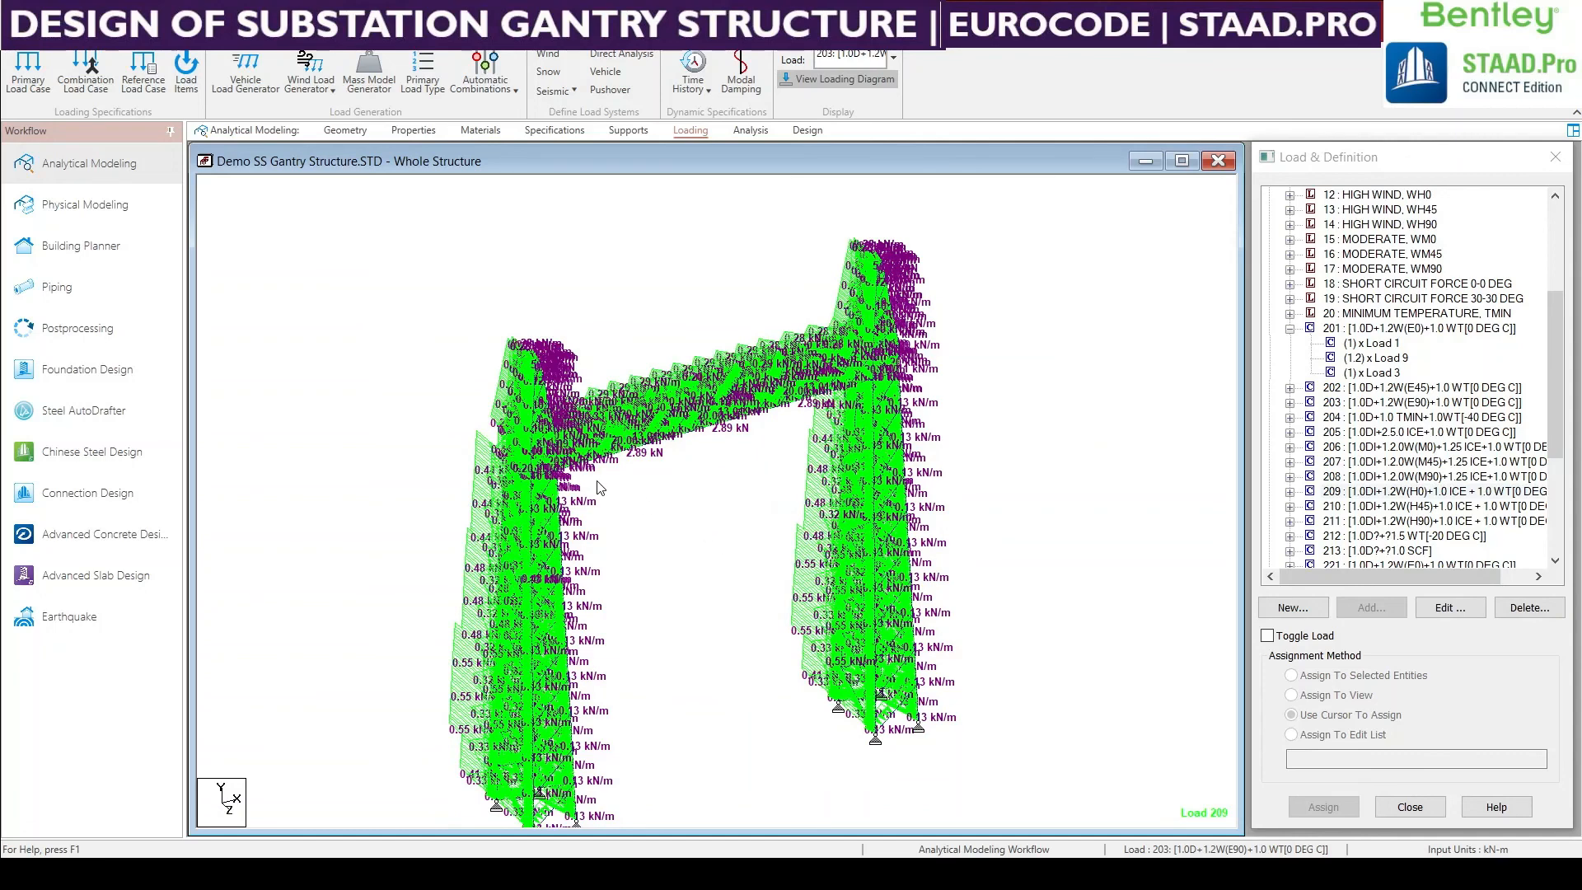